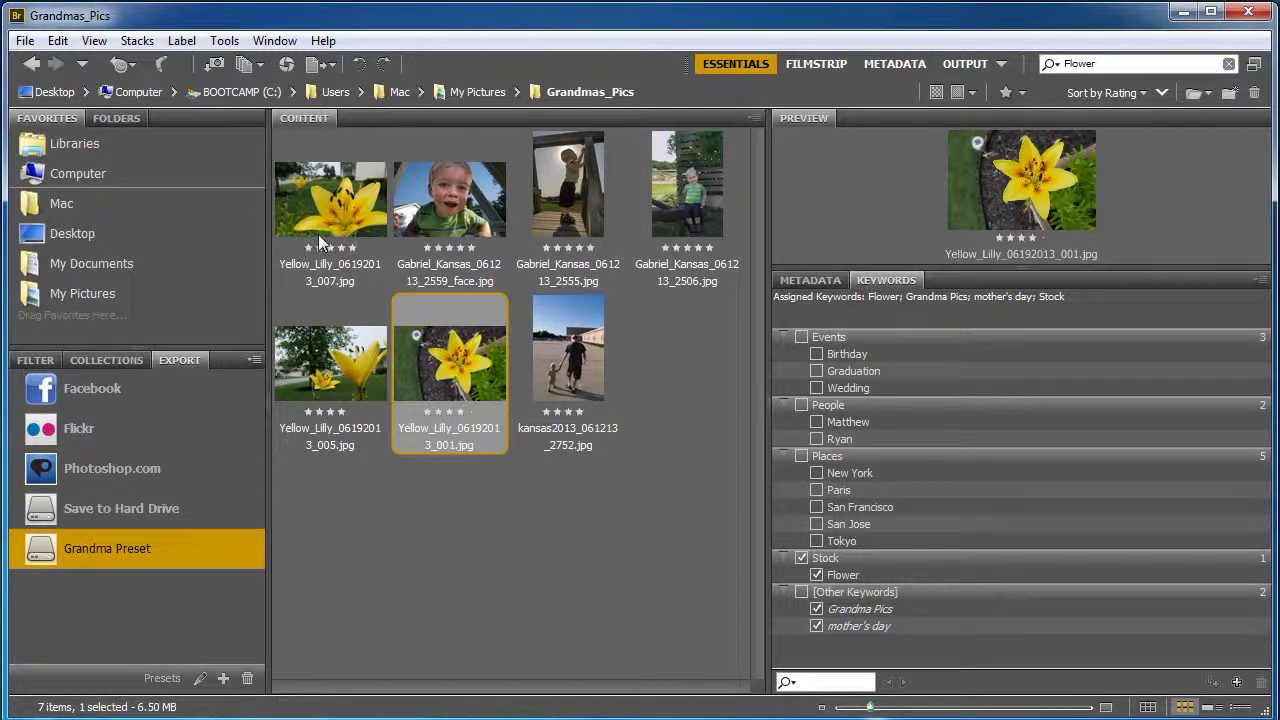
# Select all seven Grandmas_Pics photos and switch to the Output workspace for PDF output
pyautogui.moveTo(450, 370); pyautogui.dragTo(680, 350)
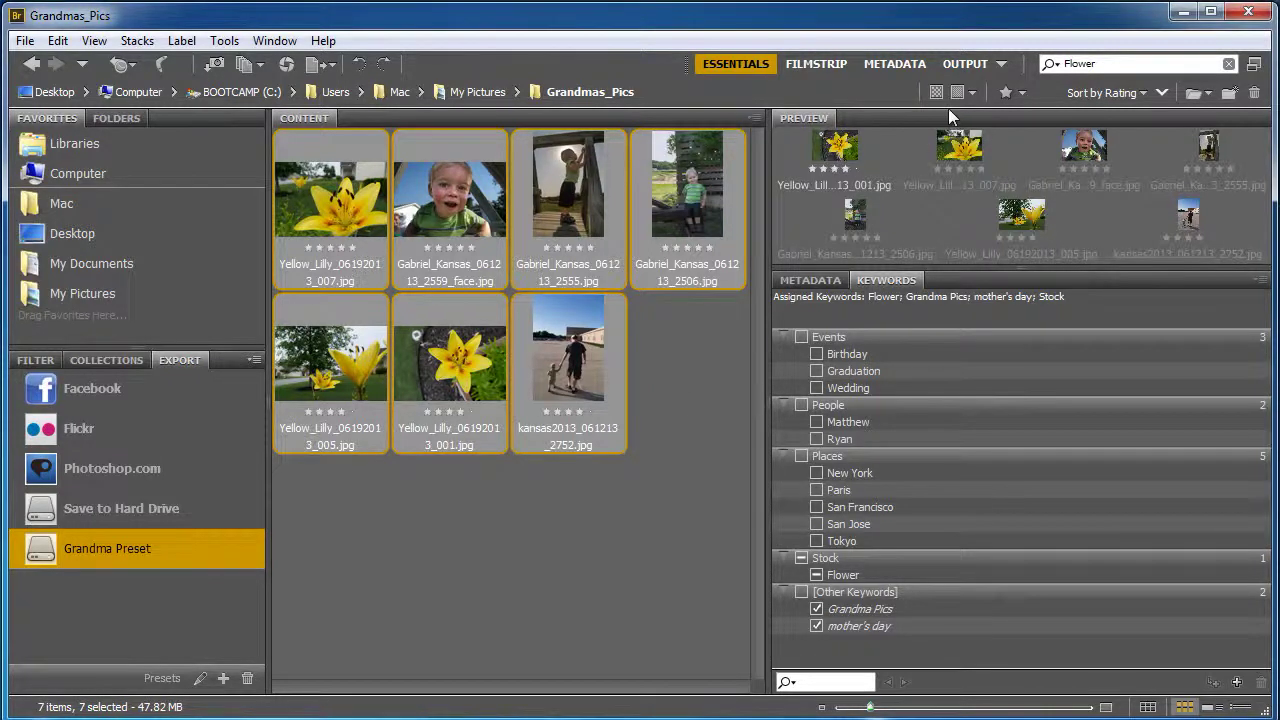
pyautogui.click(962, 64)
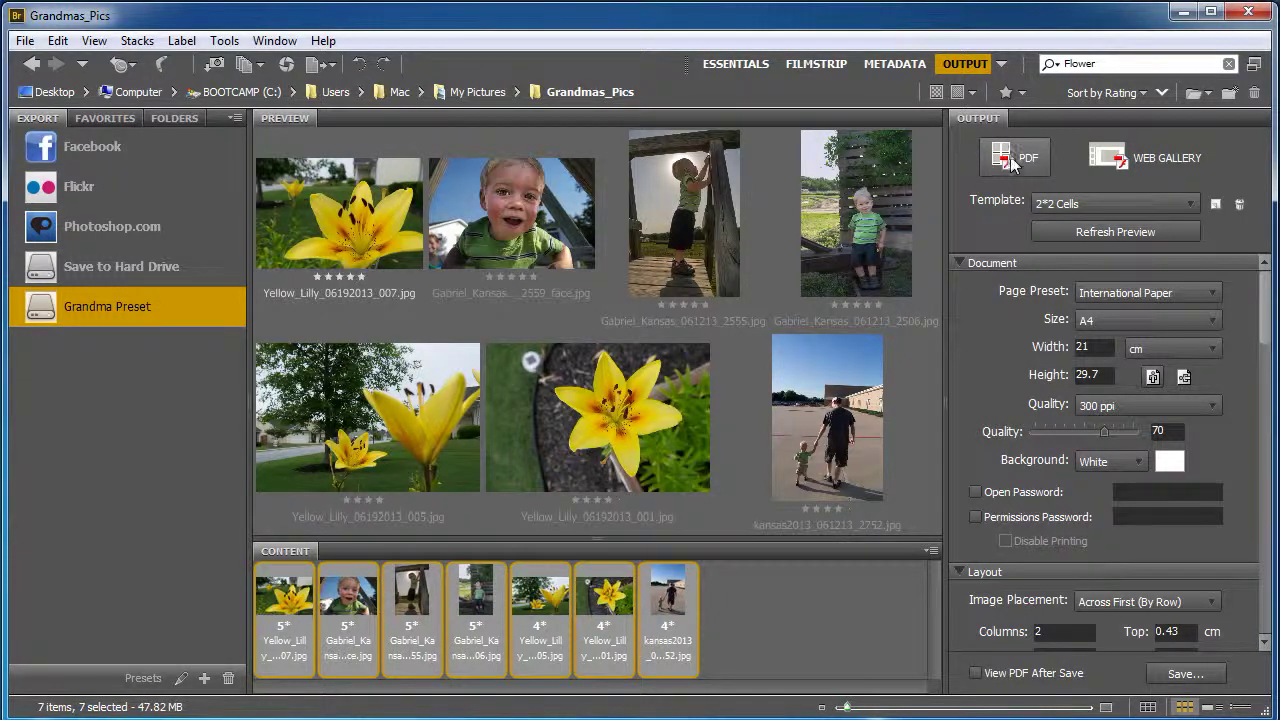
# Keep the 2*2 Cells template, choose U.S. Paper Letter (8.5 × 11 in), and set quality to 100
pyautogui.click(1070, 205)
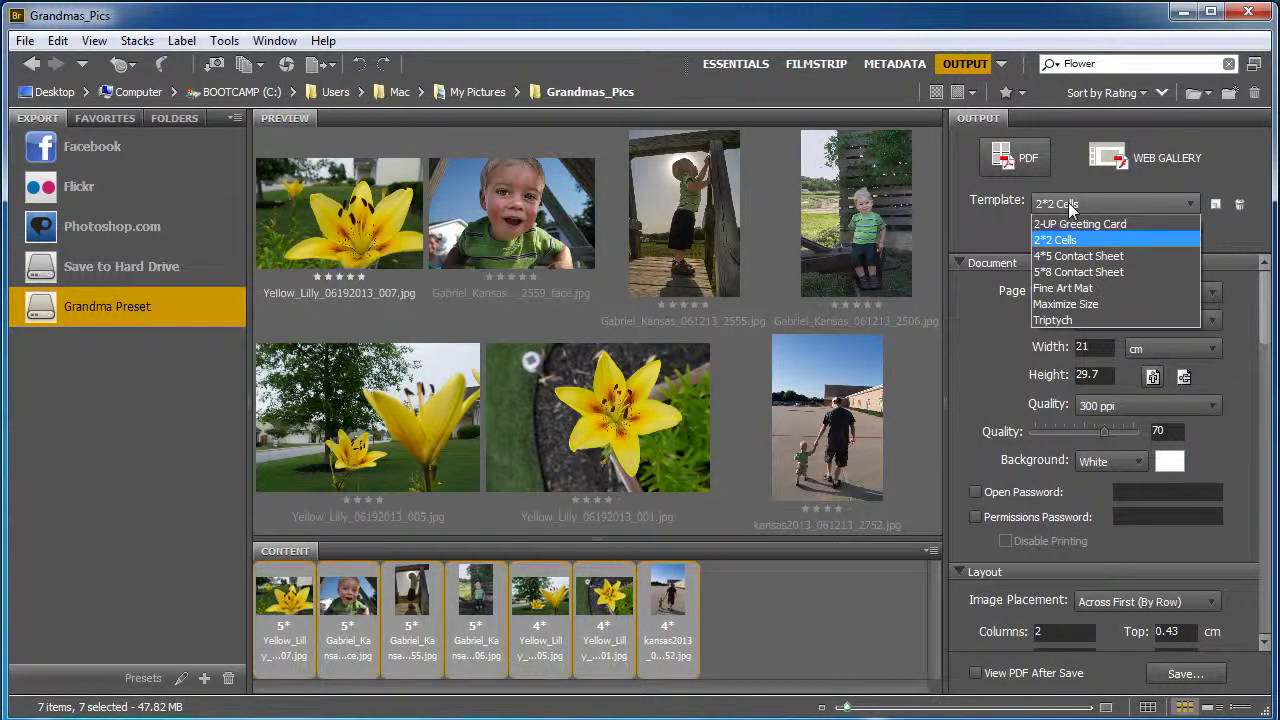
pyautogui.click(1050, 240)
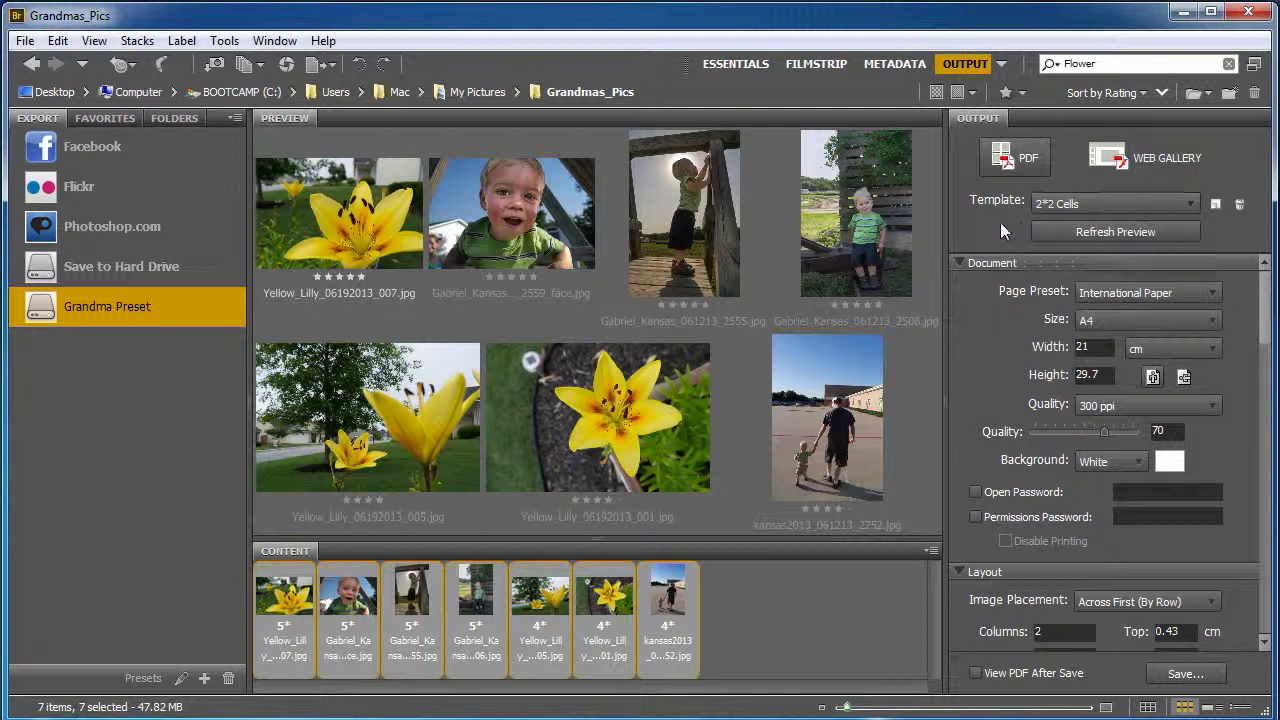
pyautogui.click(1172, 290)
pyautogui.click(1162, 313)
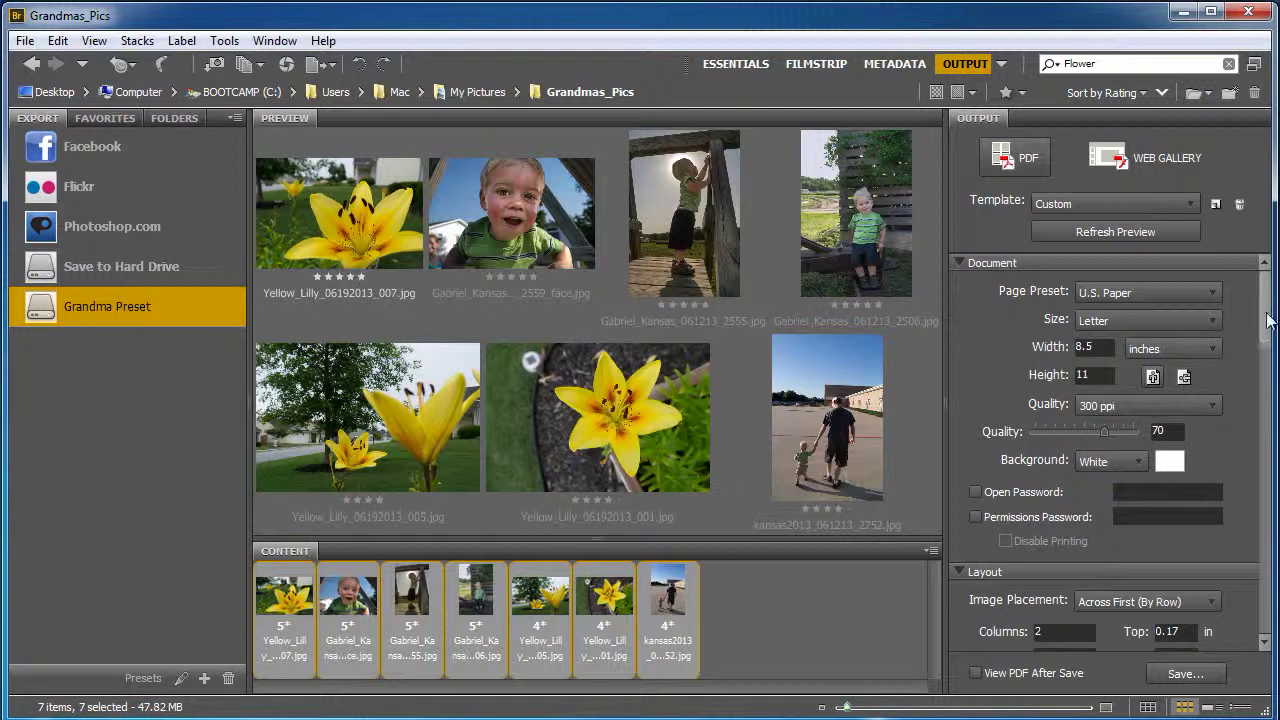
pyautogui.moveTo(1268, 318); pyautogui.dragTo(1267, 345)
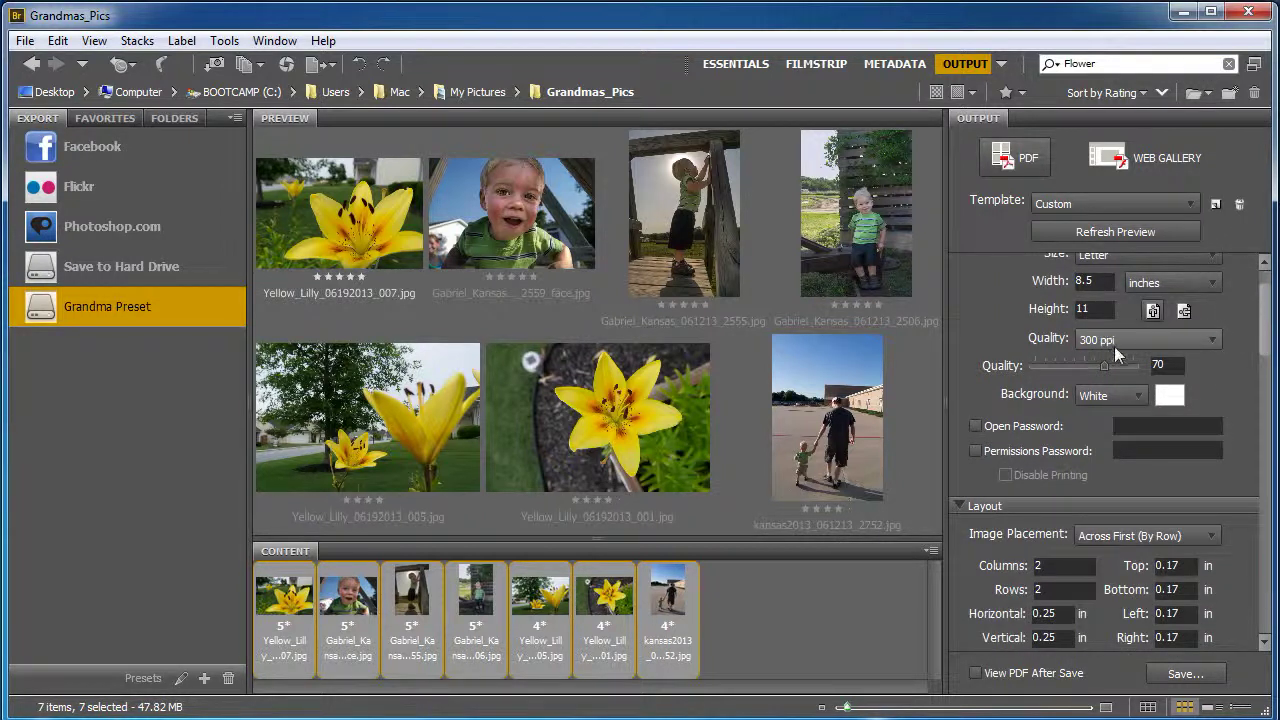
pyautogui.moveTo(1104, 362); pyautogui.dragTo(1140, 366)
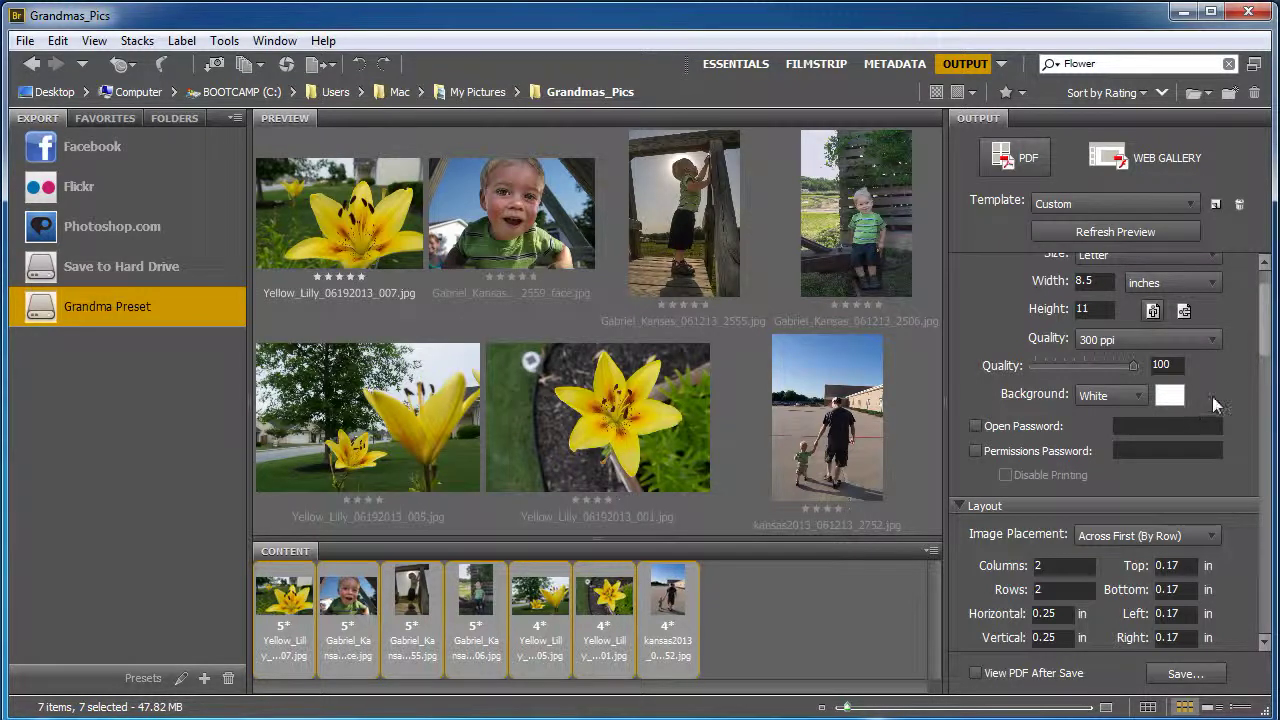
pyautogui.moveTo(1263, 316); pyautogui.dragTo(1263, 360)
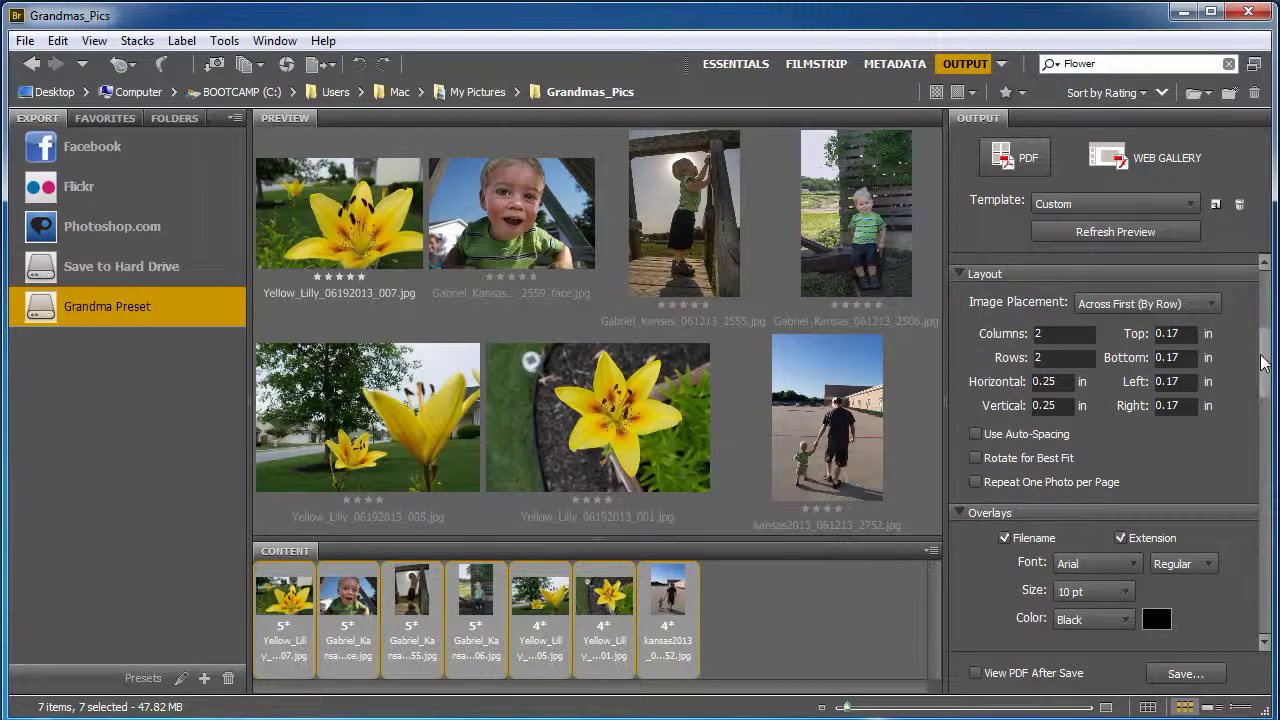
# Set the layout to 1 column and 1 row, one photo per page
pyautogui.click(1058, 335)
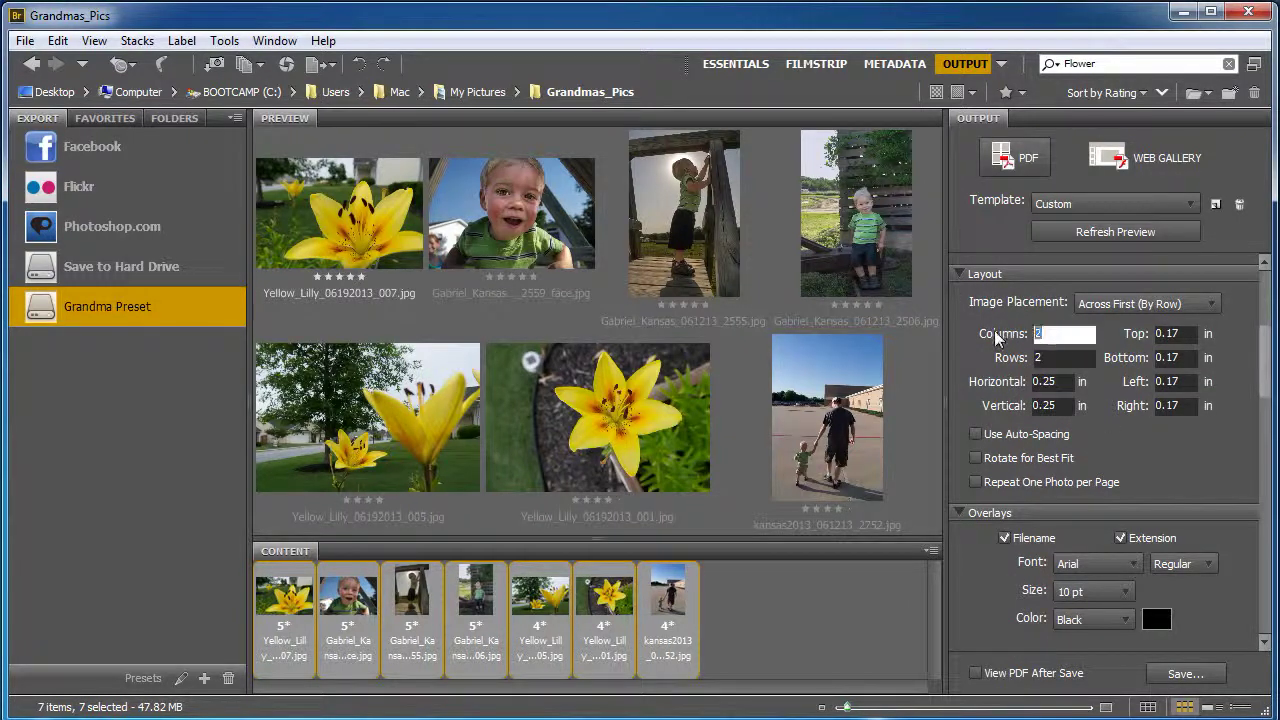
pyautogui.write('1')
pyautogui.press('Tab')
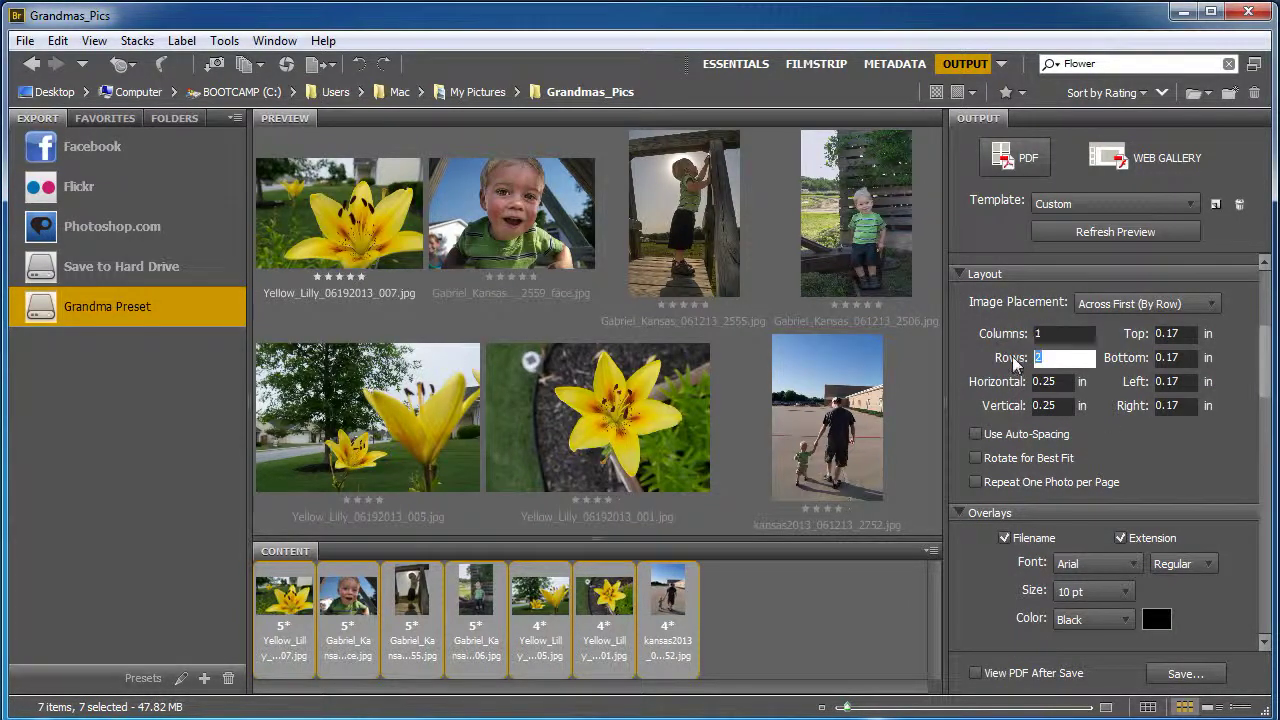
pyautogui.write('1')
# Caption the photos with filenames without extensions at 20 pt
pyautogui.scroll(-3, 1262, 400)
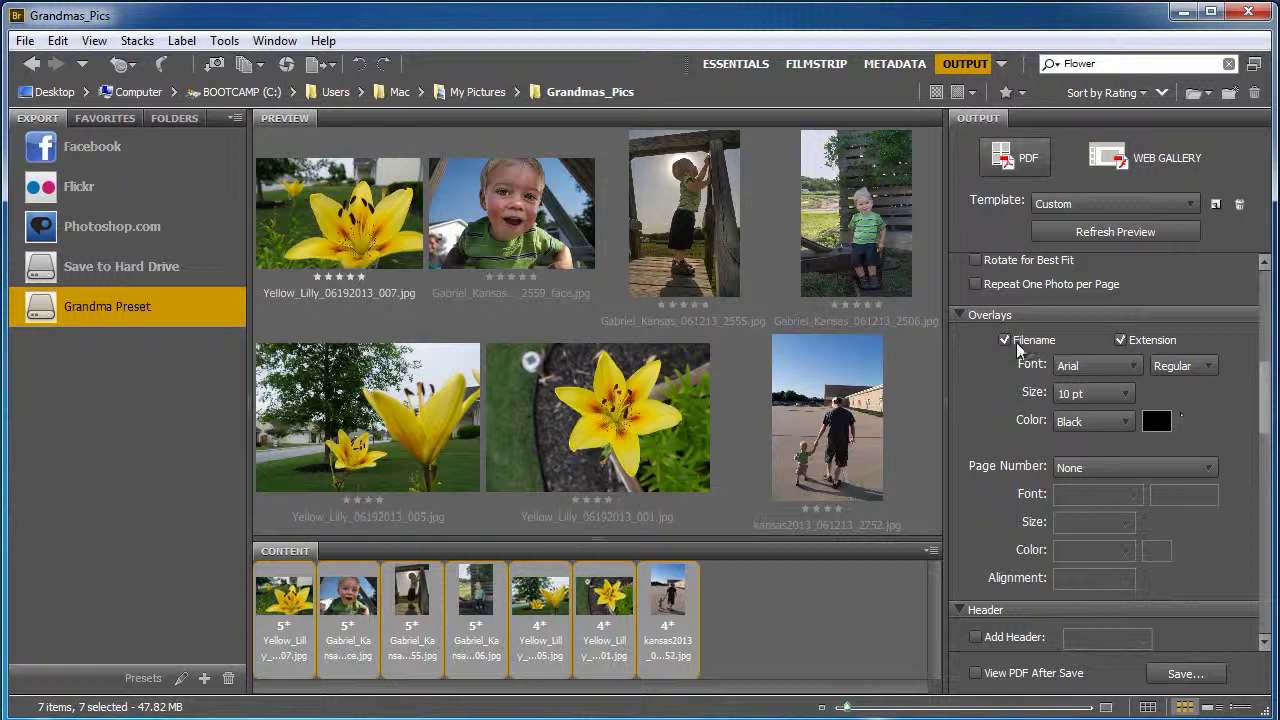
pyautogui.click(1120, 340)
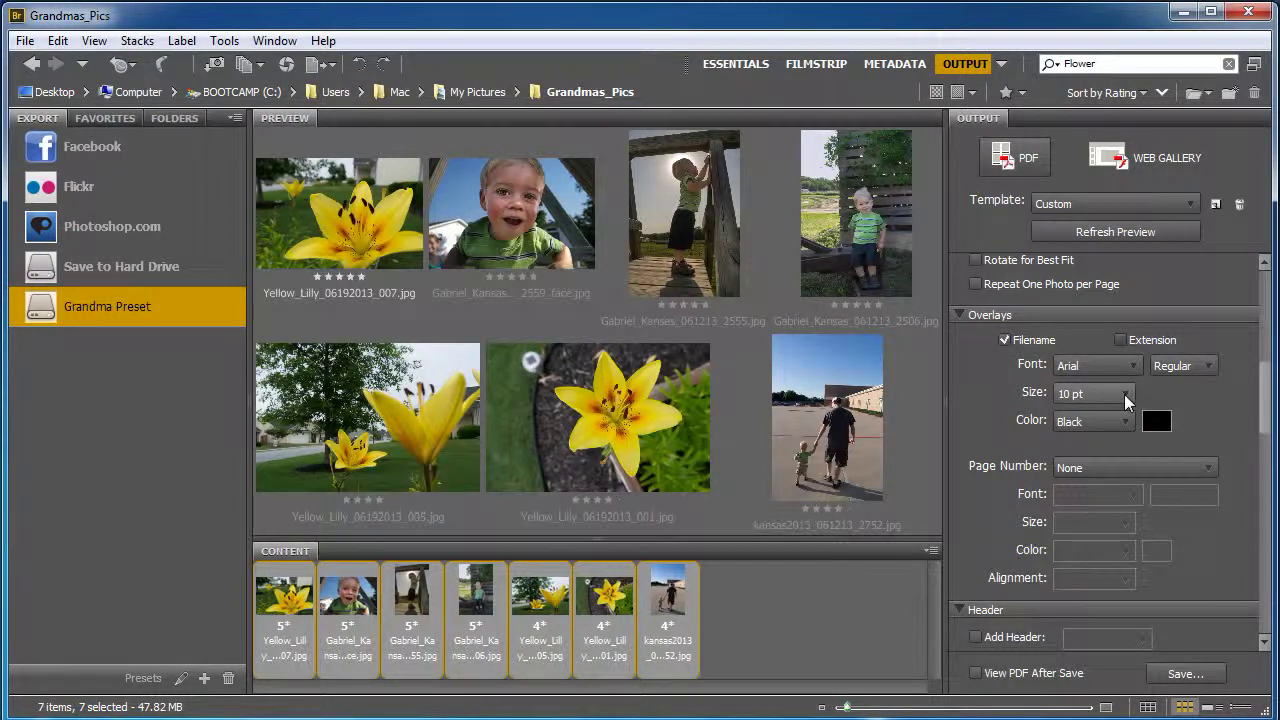
pyautogui.click(1125, 395)
pyautogui.click(1068, 578)
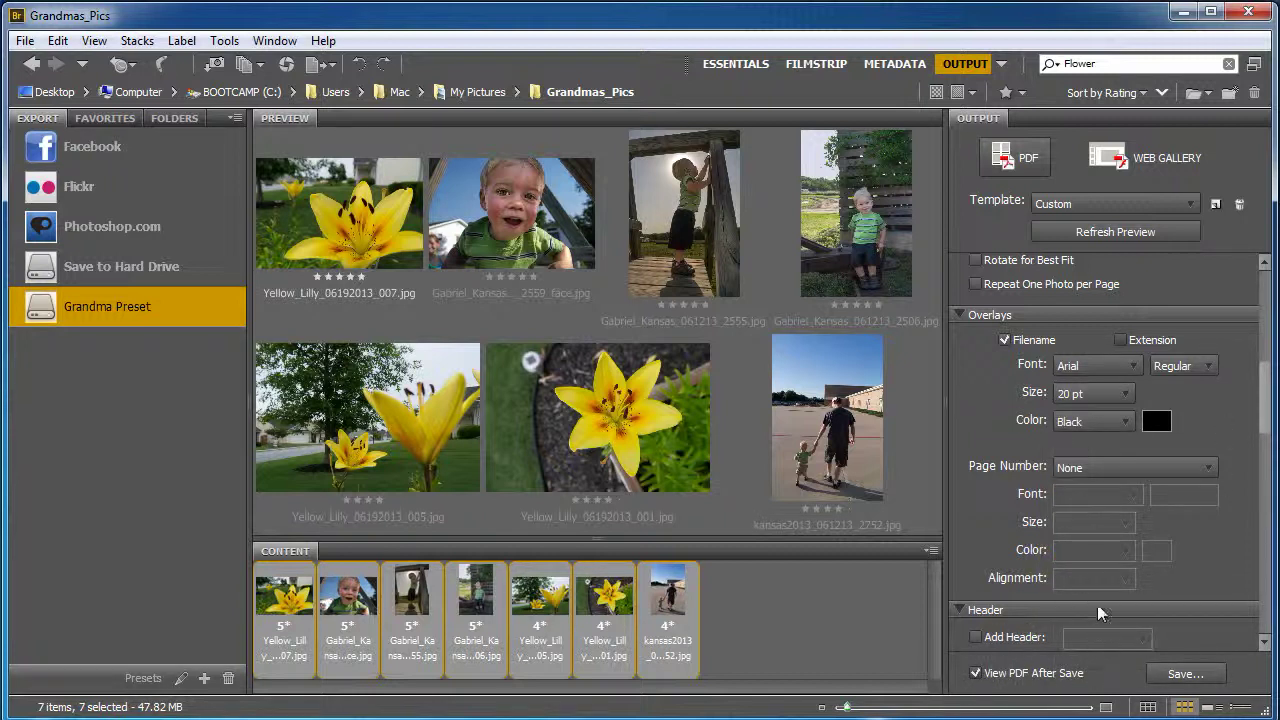
# Save the layout as the PDF 'testPDF' in the Pictures library
pyautogui.click(1172, 676)
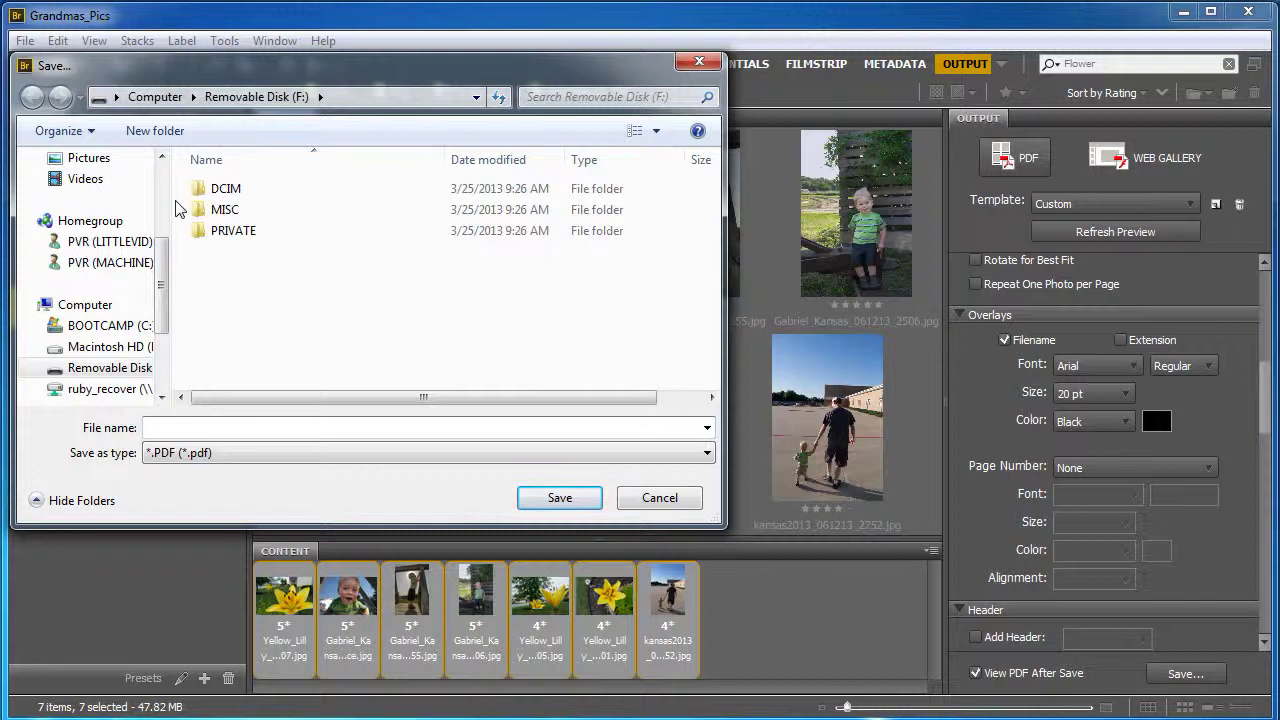
pyautogui.click(95, 160)
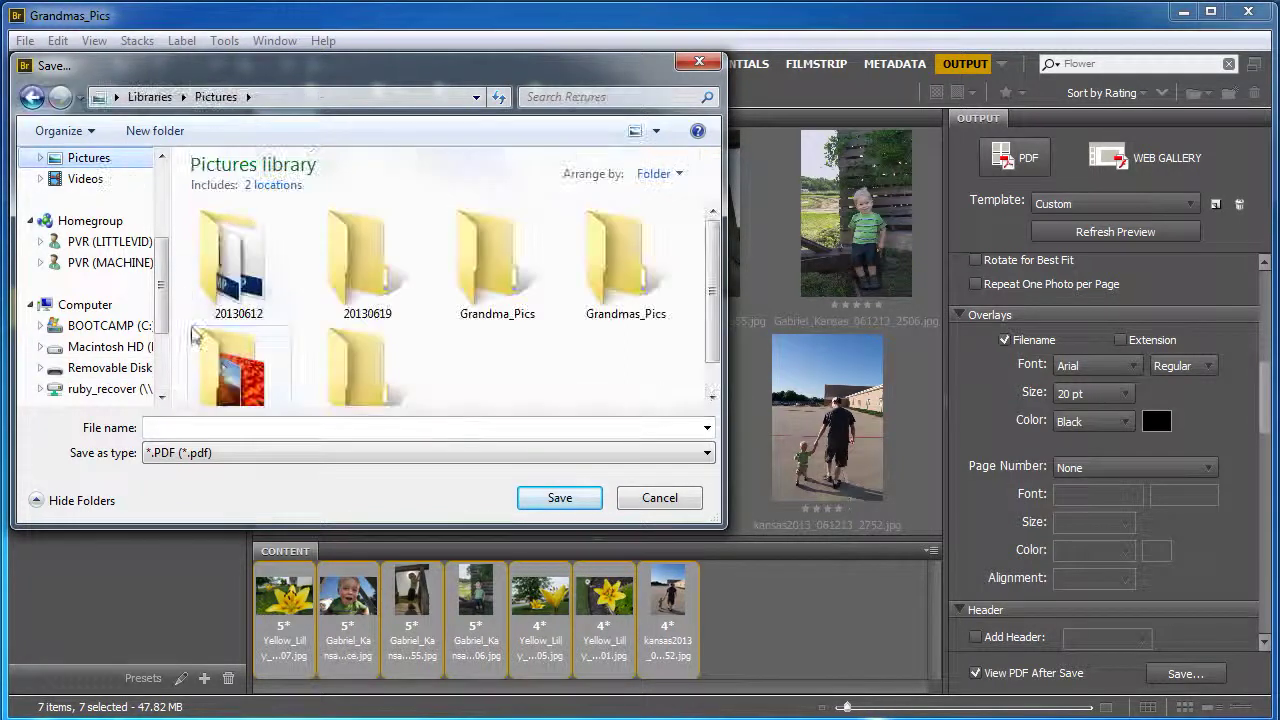
pyautogui.click(463, 430)
pyautogui.write('test')
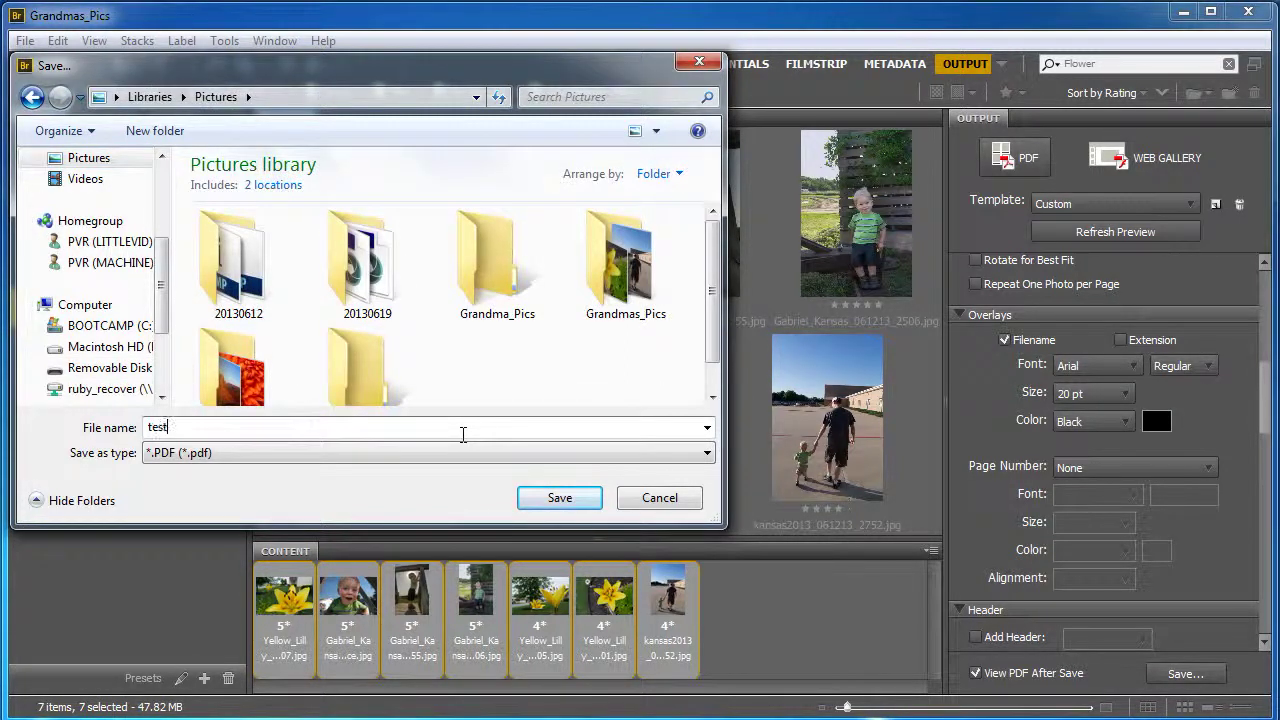
pyautogui.write('PDF')
pyautogui.press('Return')
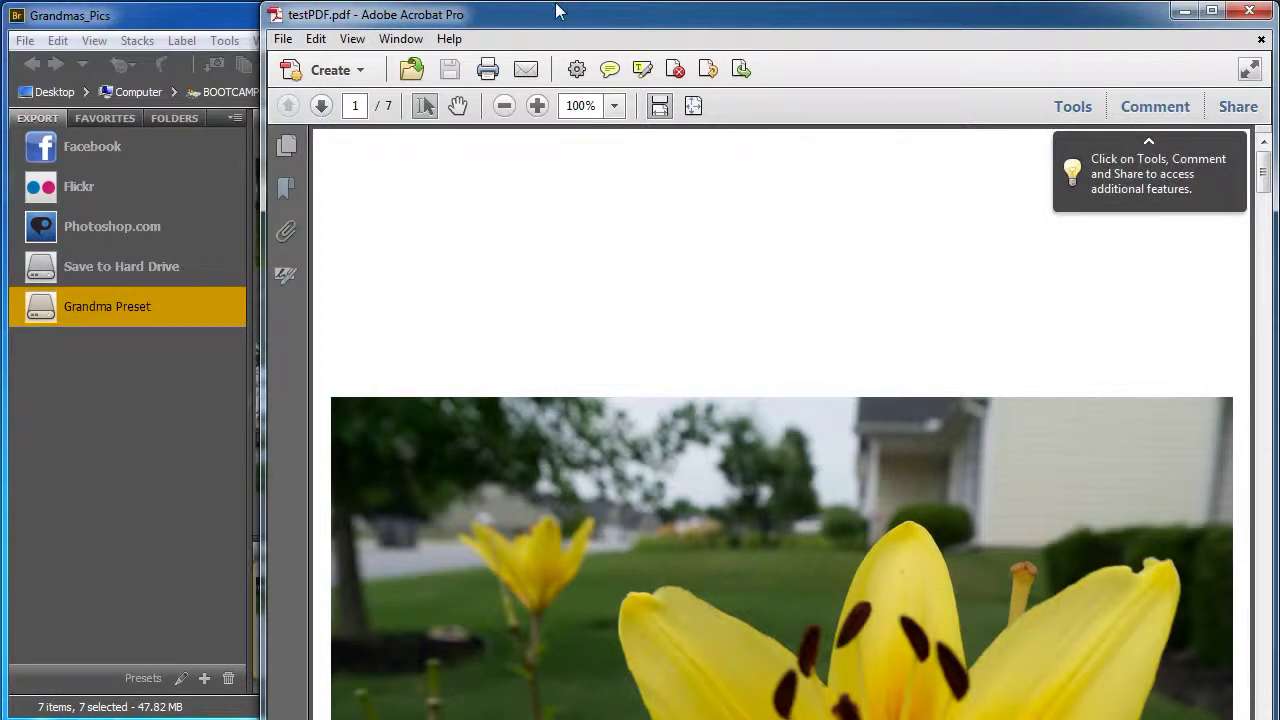
# Move the Acrobat window aside, look over testPDF's pages, and close Acrobat
pyautogui.moveTo(555, 8); pyautogui.dragTo(444, 36)
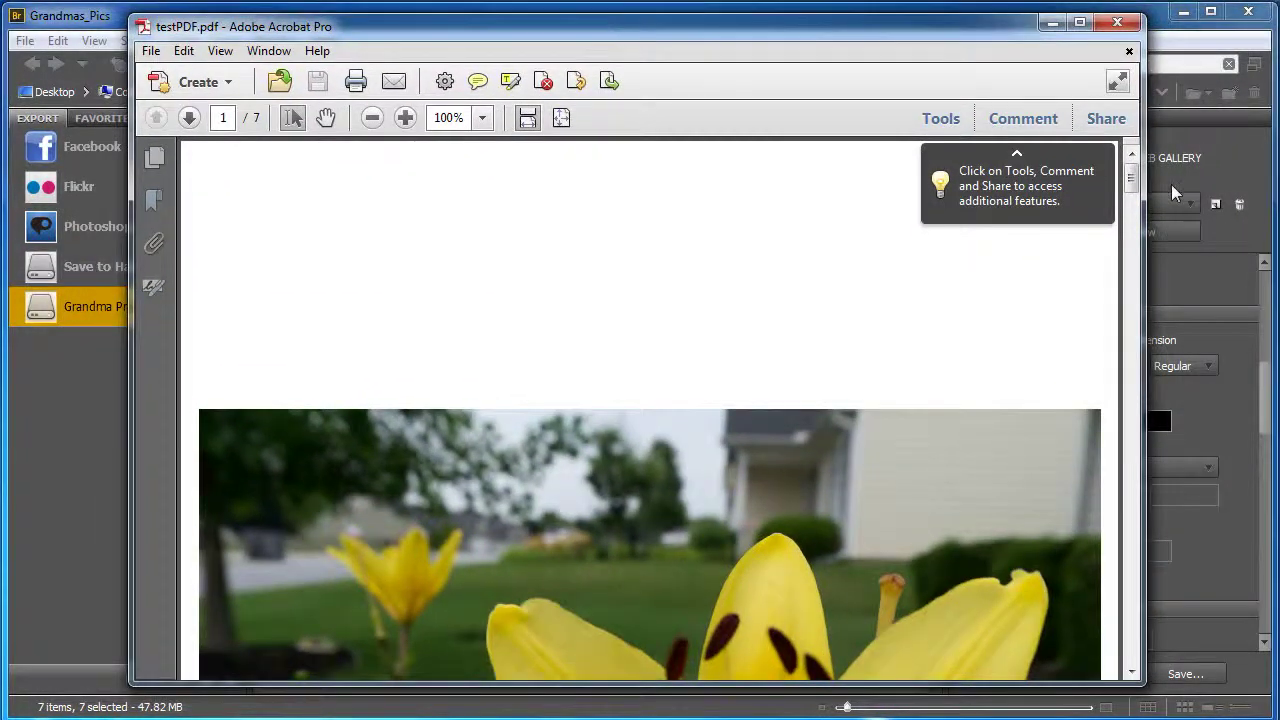
pyautogui.moveTo(1128, 180)
pyautogui.mouseDown()
pyautogui.moveTo(1143, 370)
pyautogui.moveTo(1134, 172)
pyautogui.mouseUp()
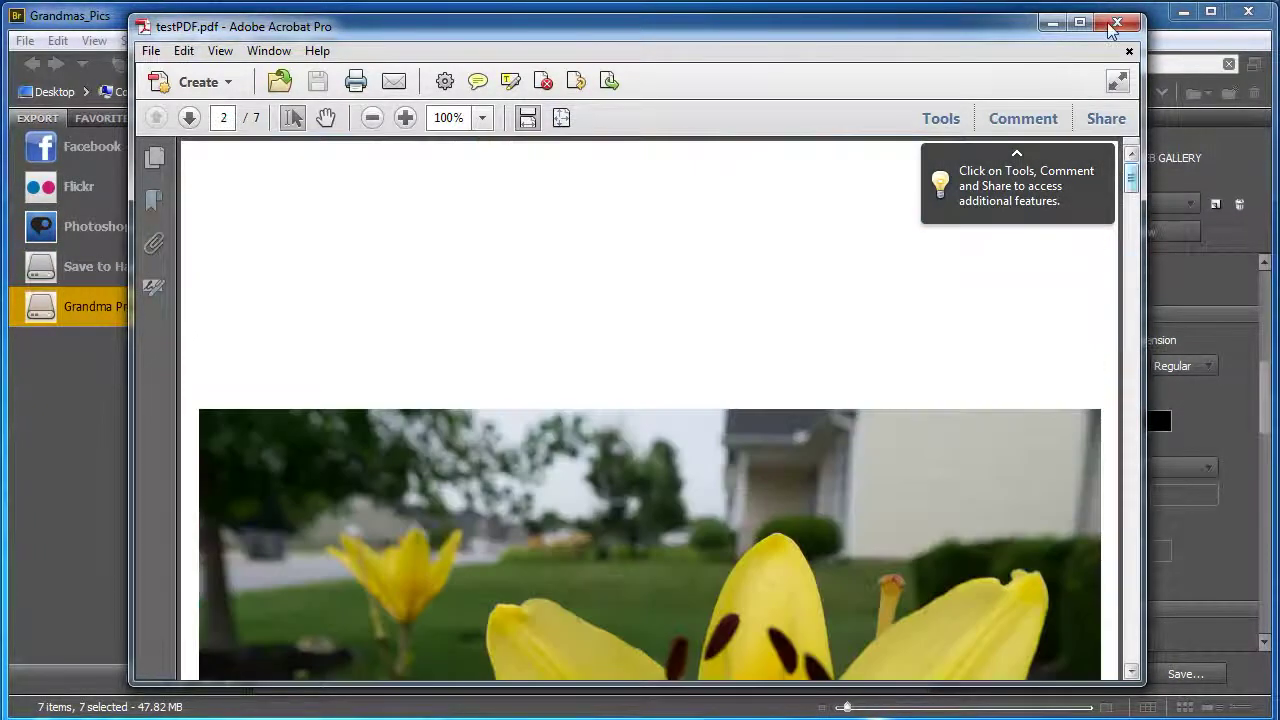
pyautogui.click(1116, 24)
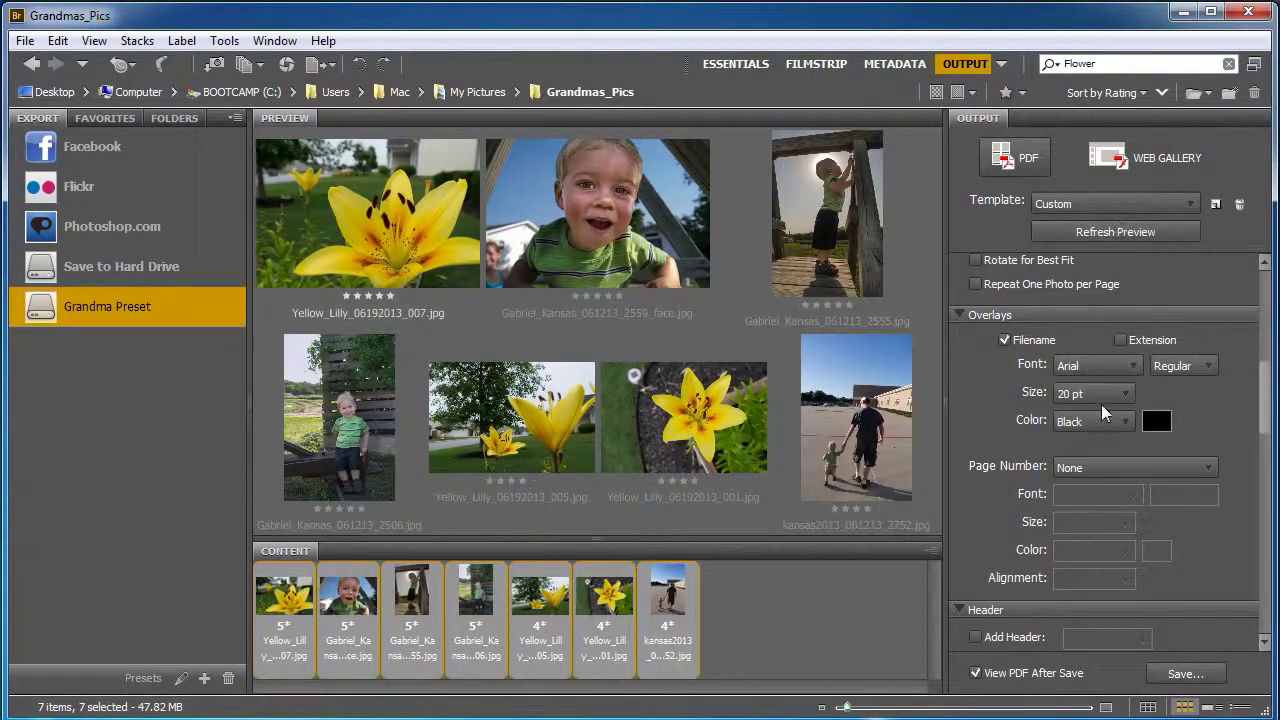
# Turn on rotate for best fit and resave as testPDF.pdf in Pictures, replacing the old file
pyautogui.scroll(3, 1000, 340)
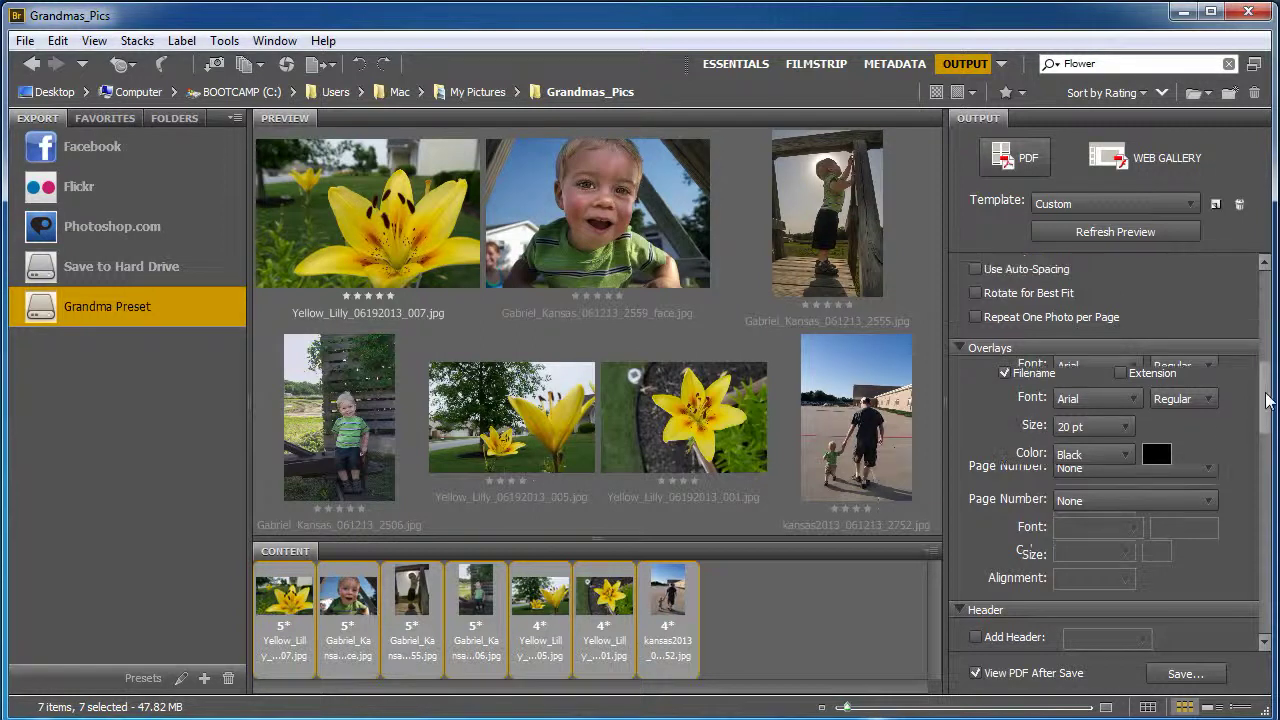
pyautogui.click(993, 330)
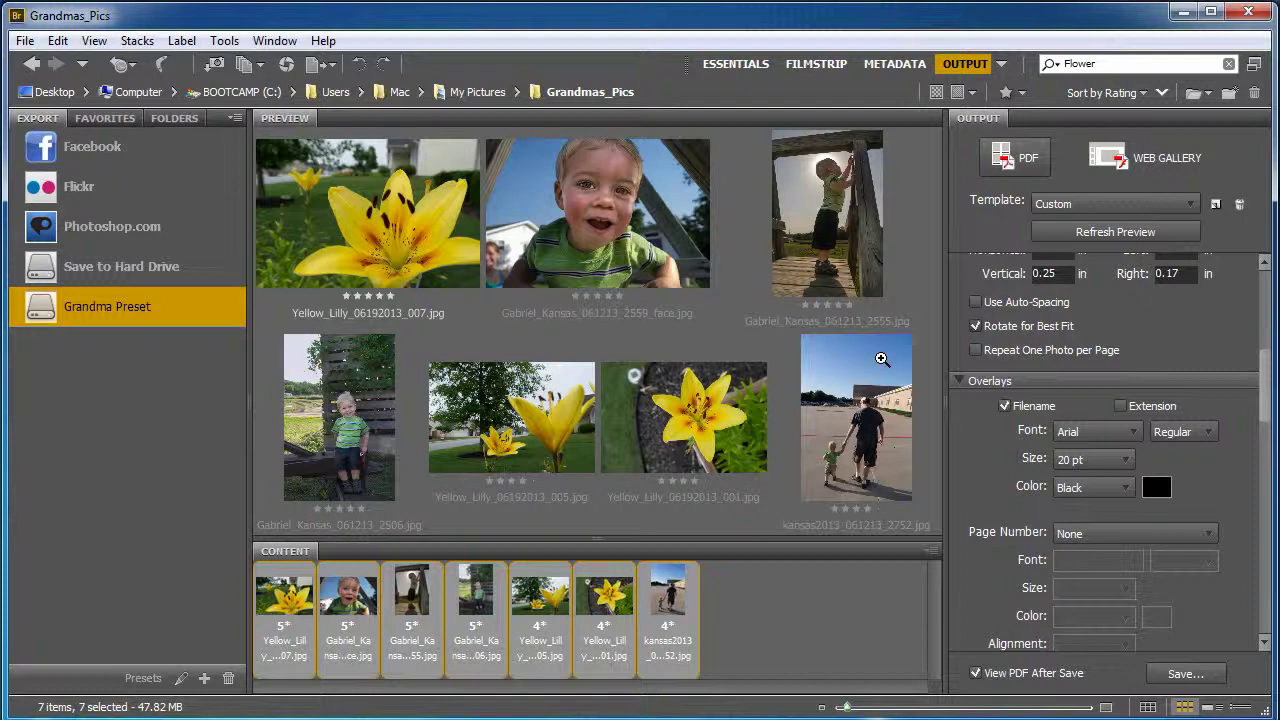
pyautogui.click(1184, 673)
pyautogui.click(495, 370)
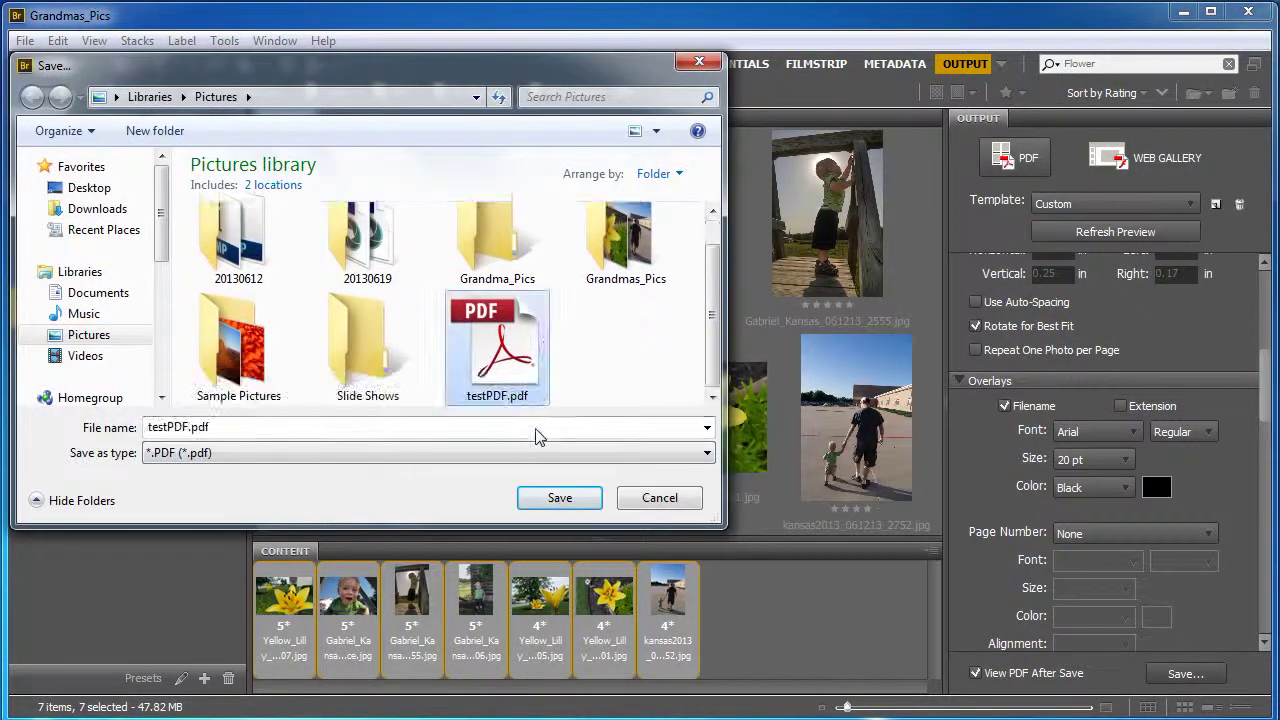
pyautogui.click(559, 497)
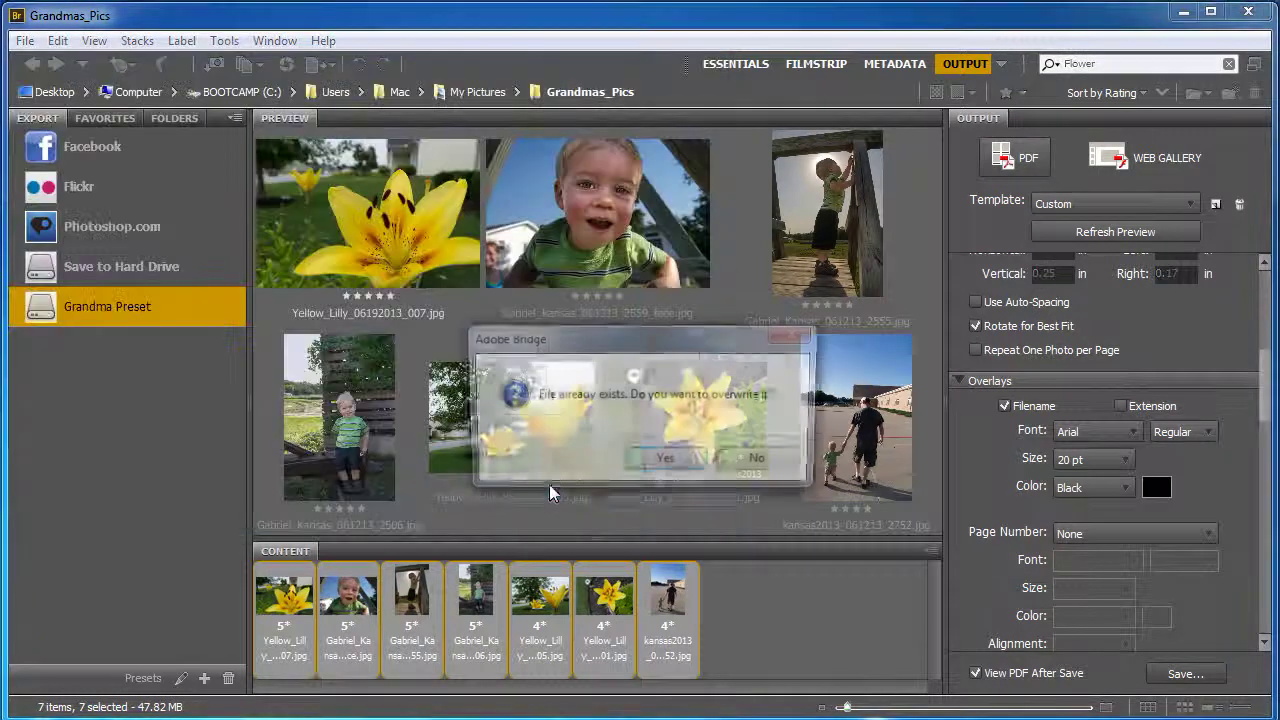
pyautogui.click(684, 460)
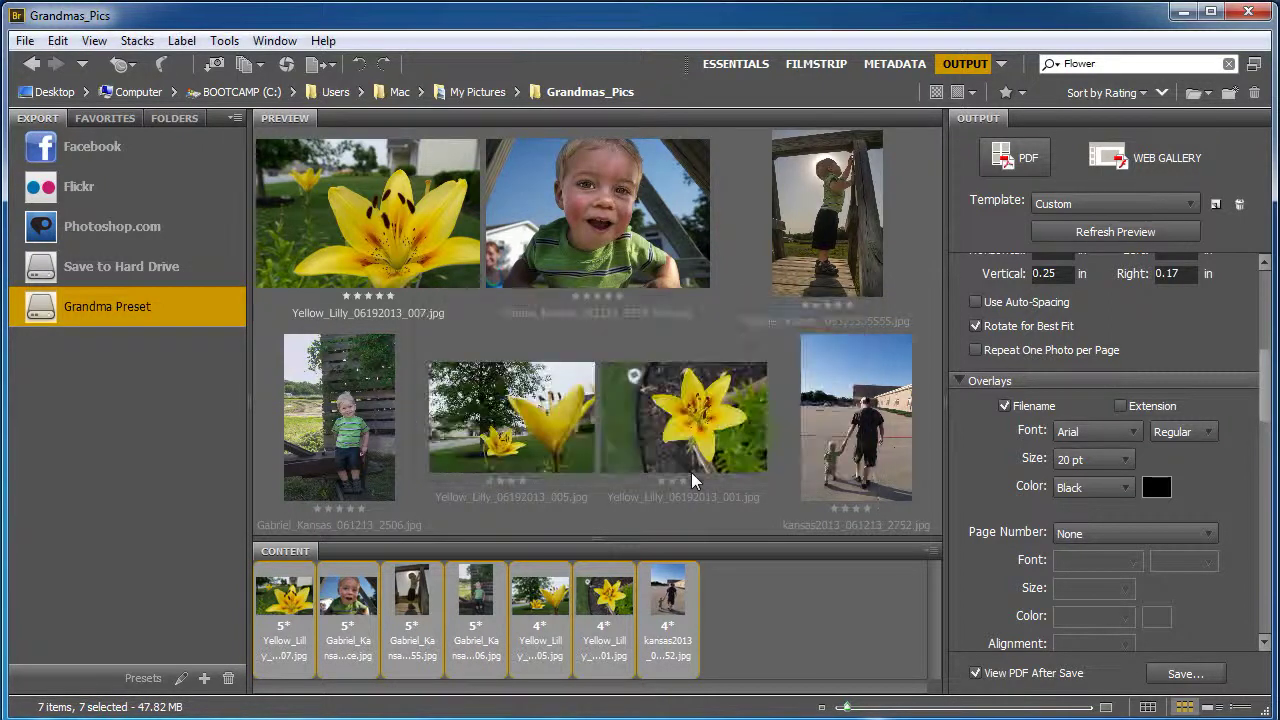
# Review the regenerated PDF's captioned pages, then choose File > Print
pyautogui.scroll(-6, 693, 481)
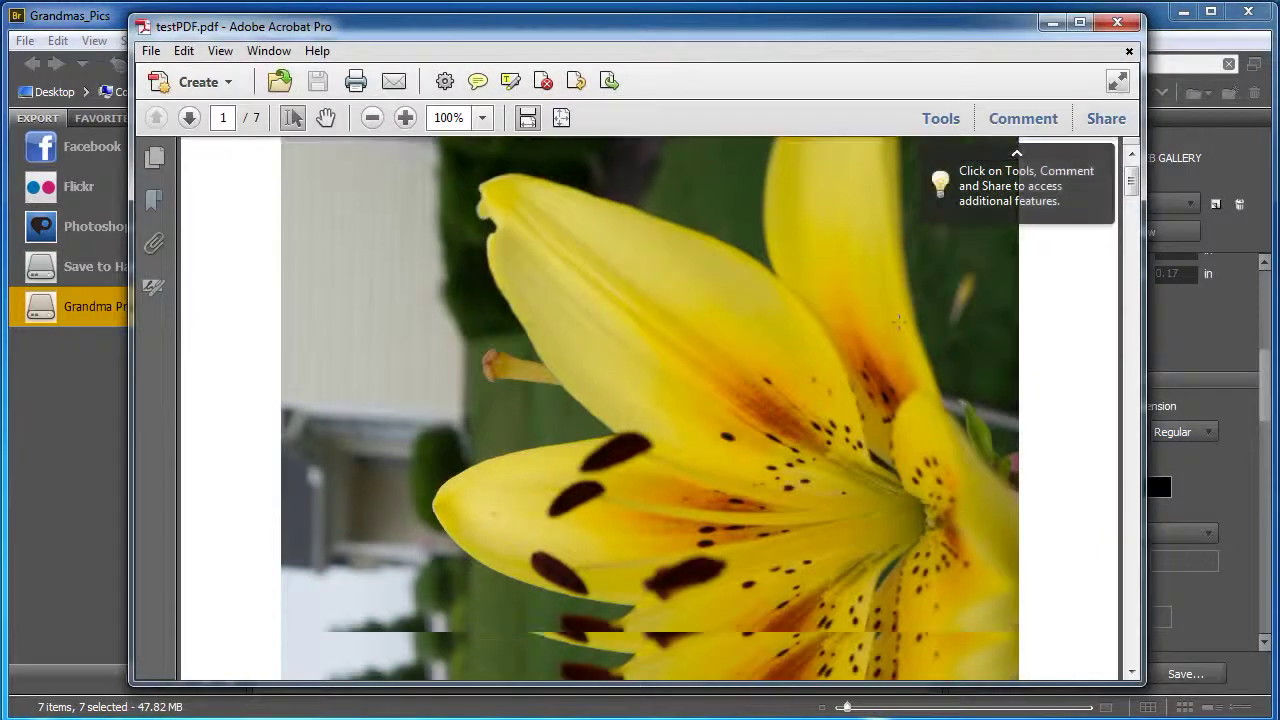
pyautogui.scroll(-5, 710, 358)
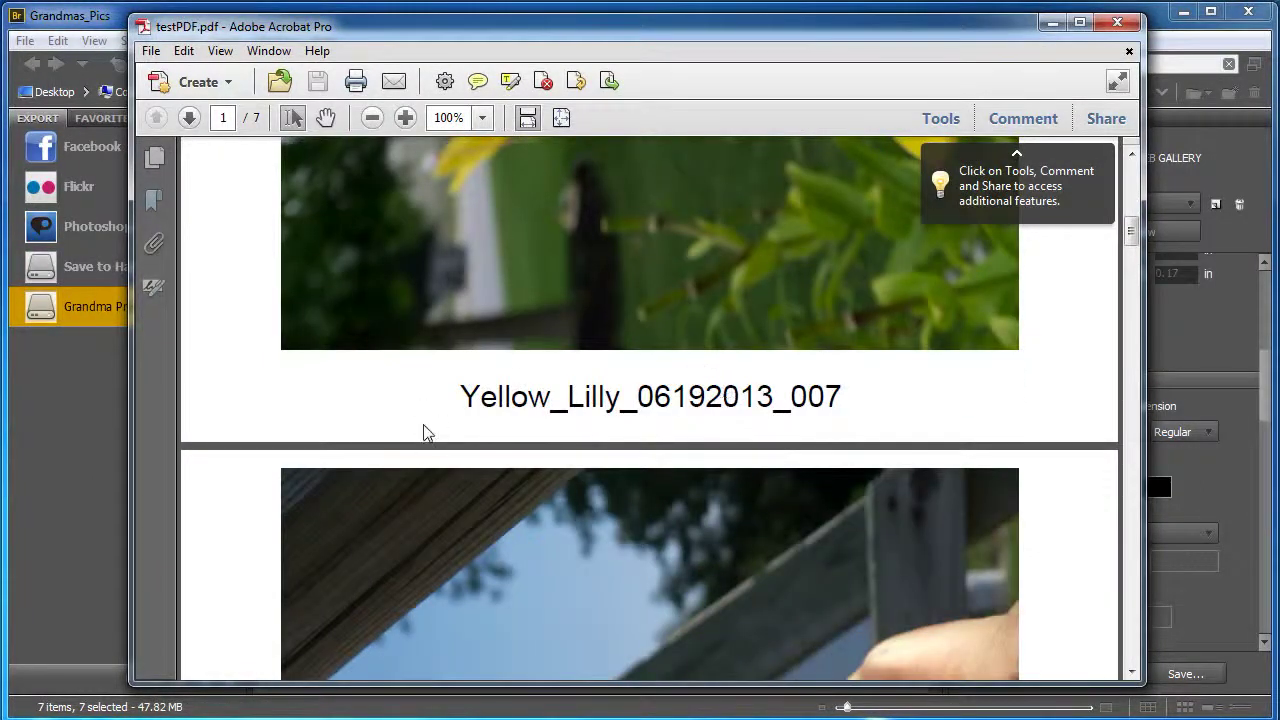
pyautogui.scroll(-10, 600, 480)
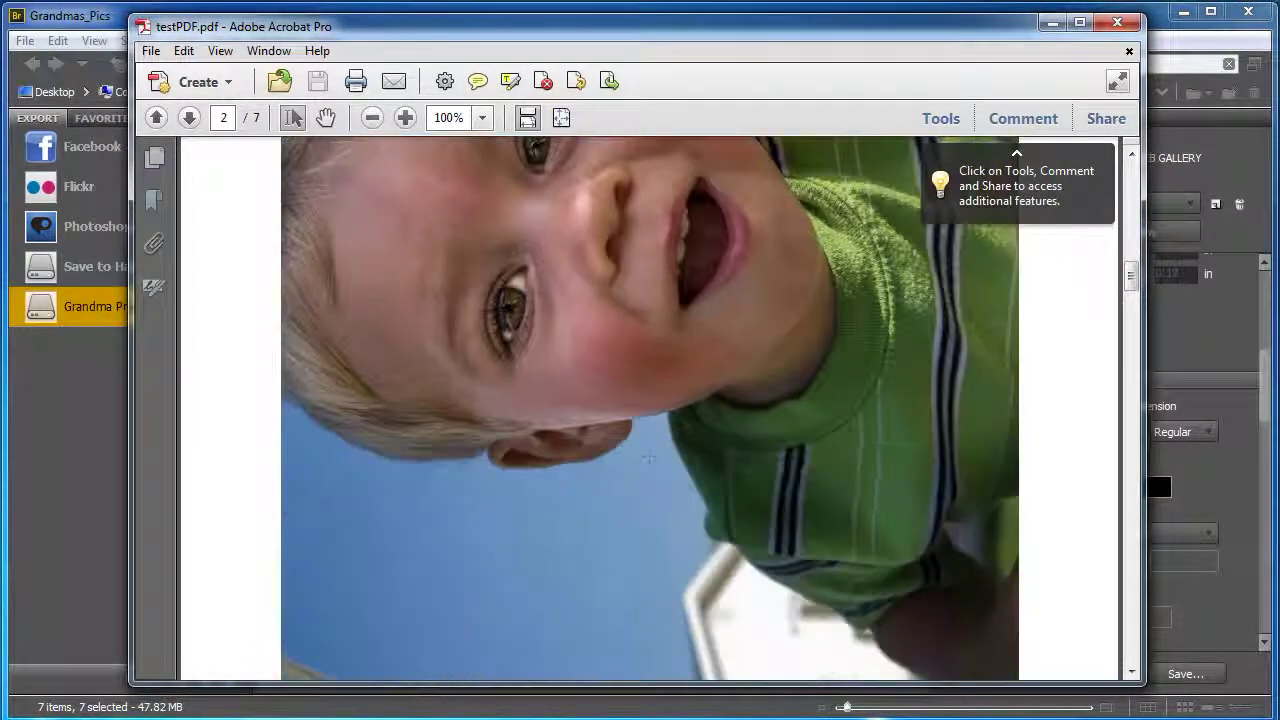
pyautogui.scroll(2, 648, 600)
pyautogui.scroll(6, 648, 600)
pyautogui.scroll(-5, 648, 600)
pyautogui.scroll(6, 648, 600)
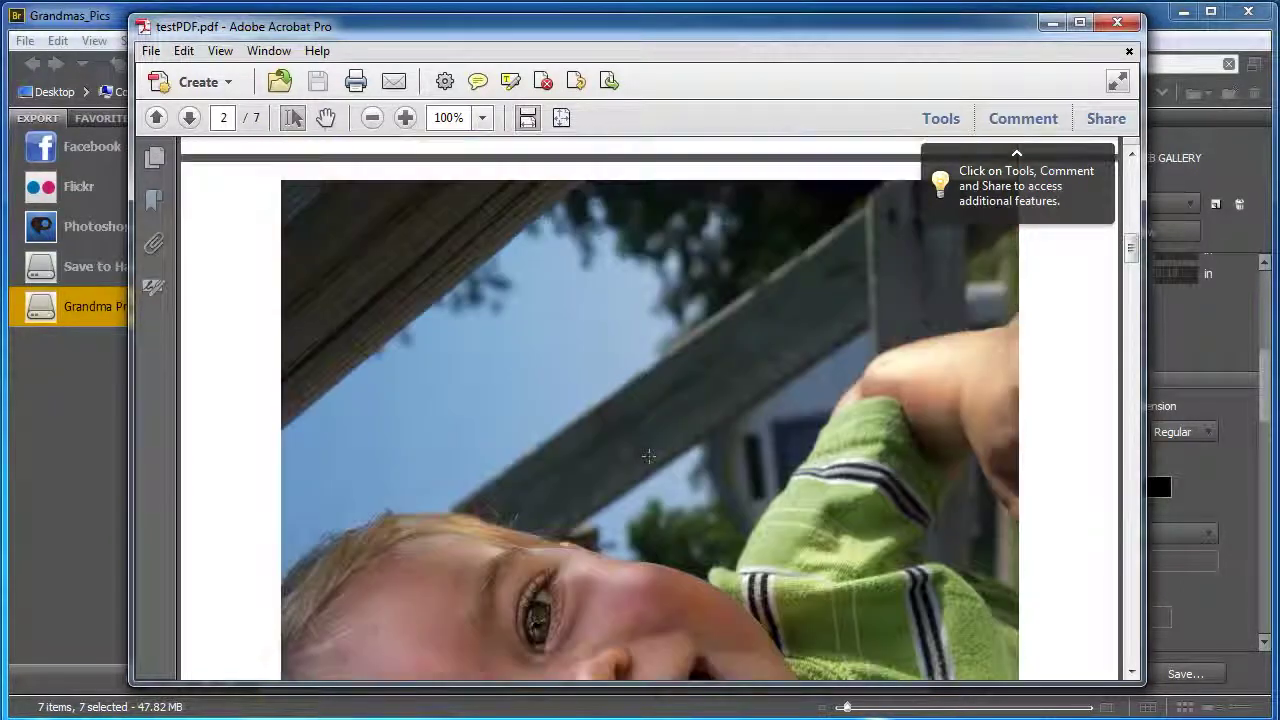
pyautogui.click(151, 52)
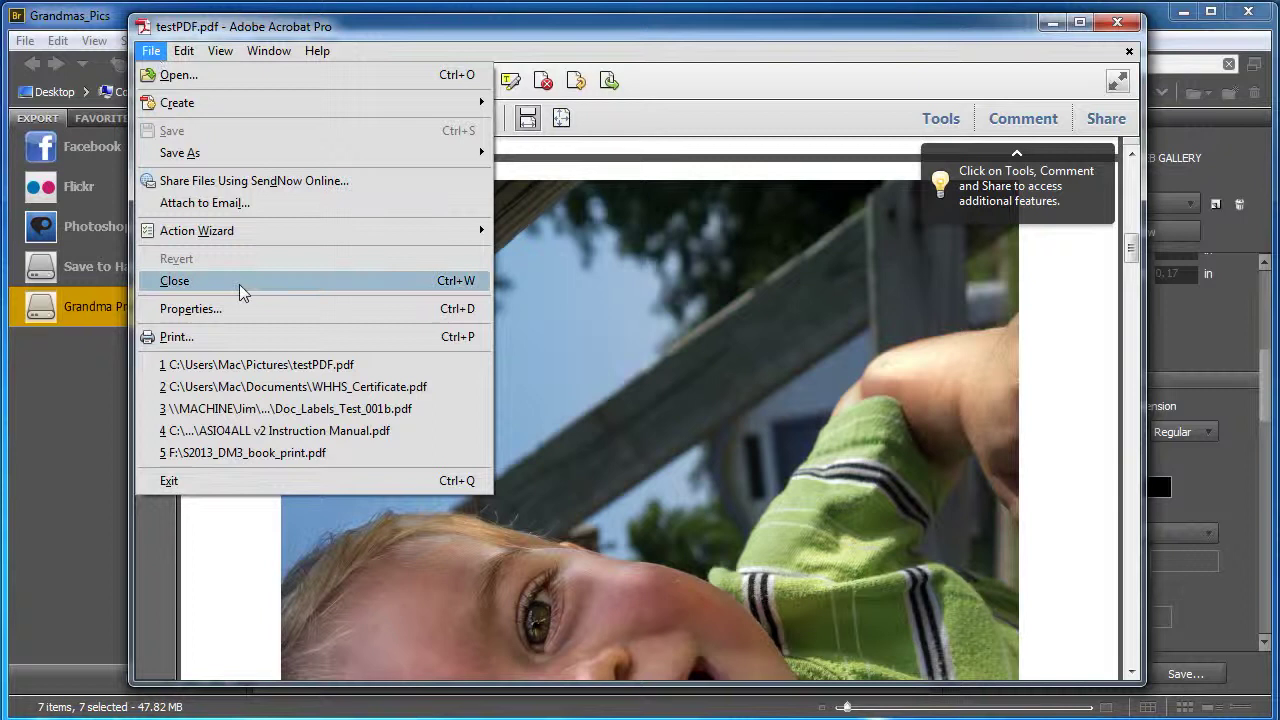
pyautogui.click(239, 334)
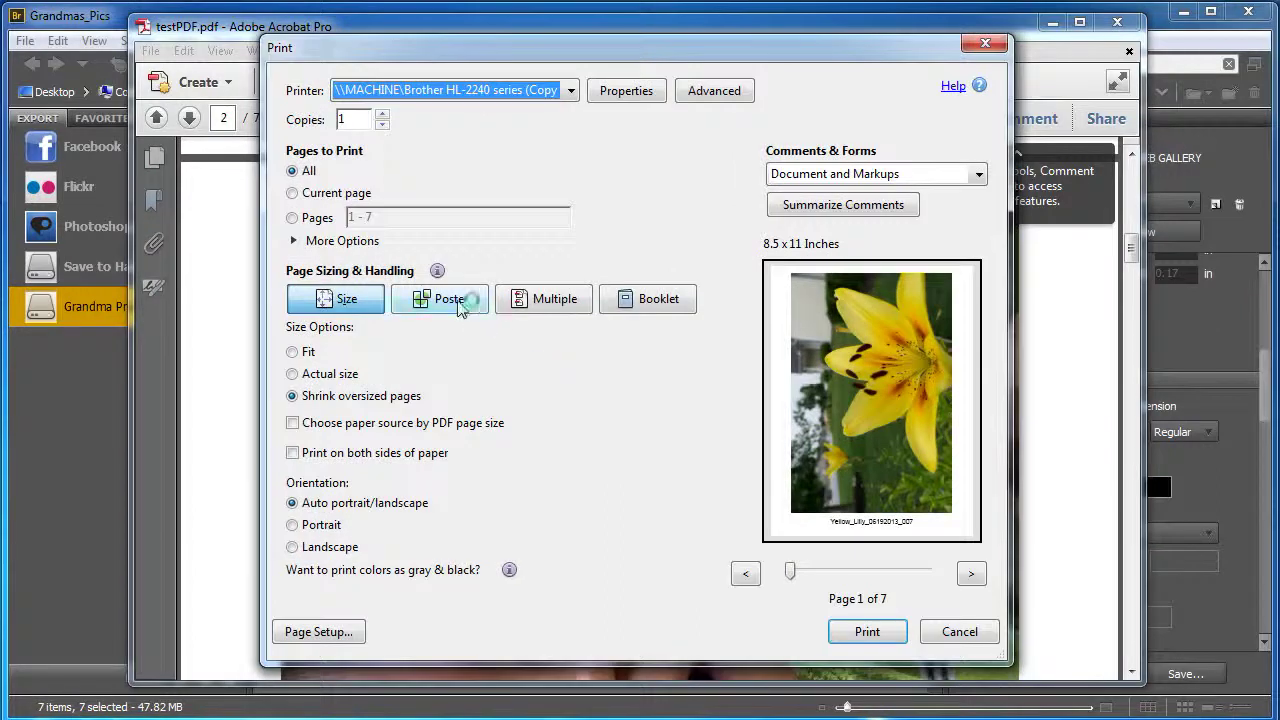
# Choose Poster page sizing and set the tile scale, first to 400%, then to 200%
pyautogui.click(466, 302)
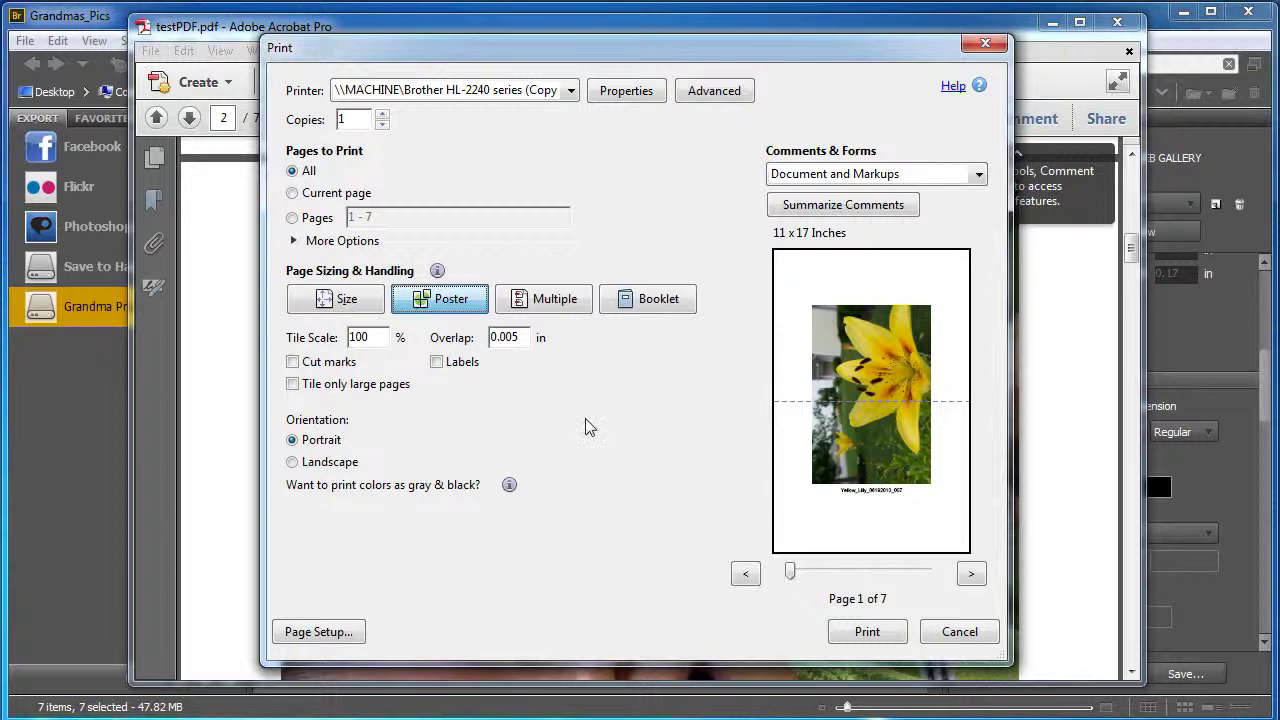
pyautogui.moveTo(375, 338); pyautogui.dragTo(316, 337)
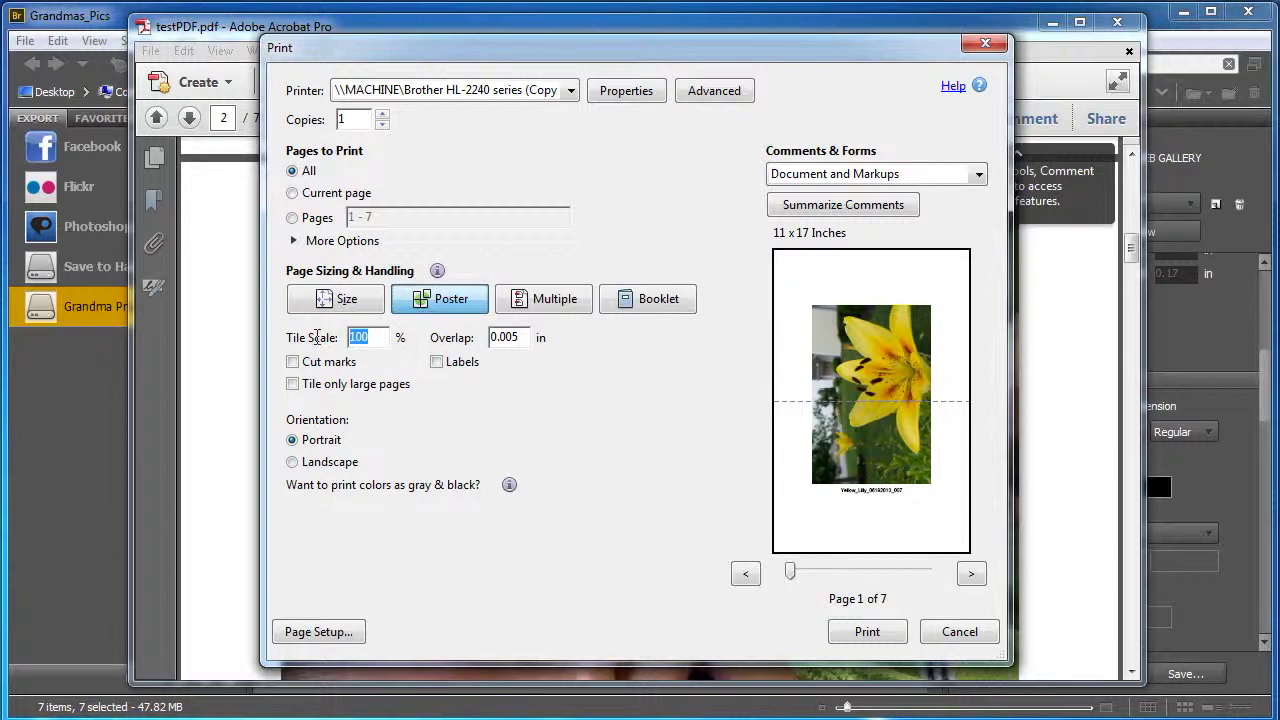
pyautogui.write('40')
pyautogui.click(524, 336)
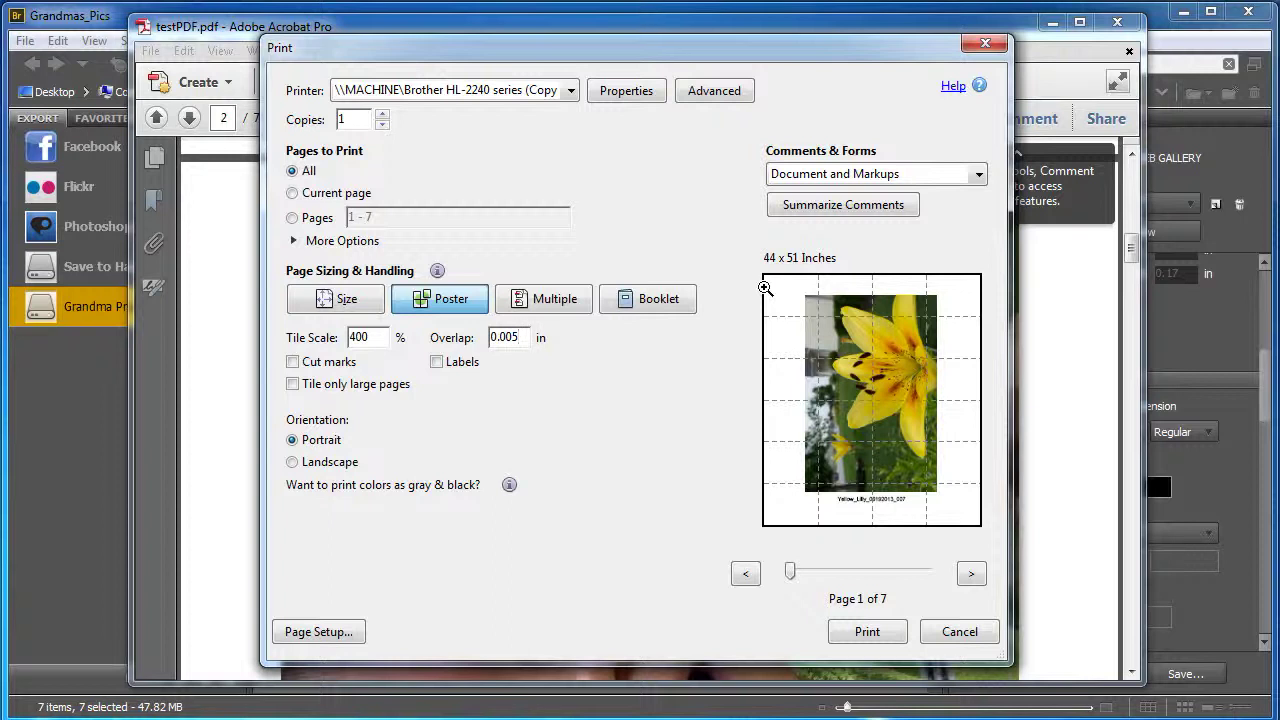
pyautogui.moveTo(378, 337); pyautogui.dragTo(363, 336)
pyautogui.write('2')
pyautogui.click(525, 337)
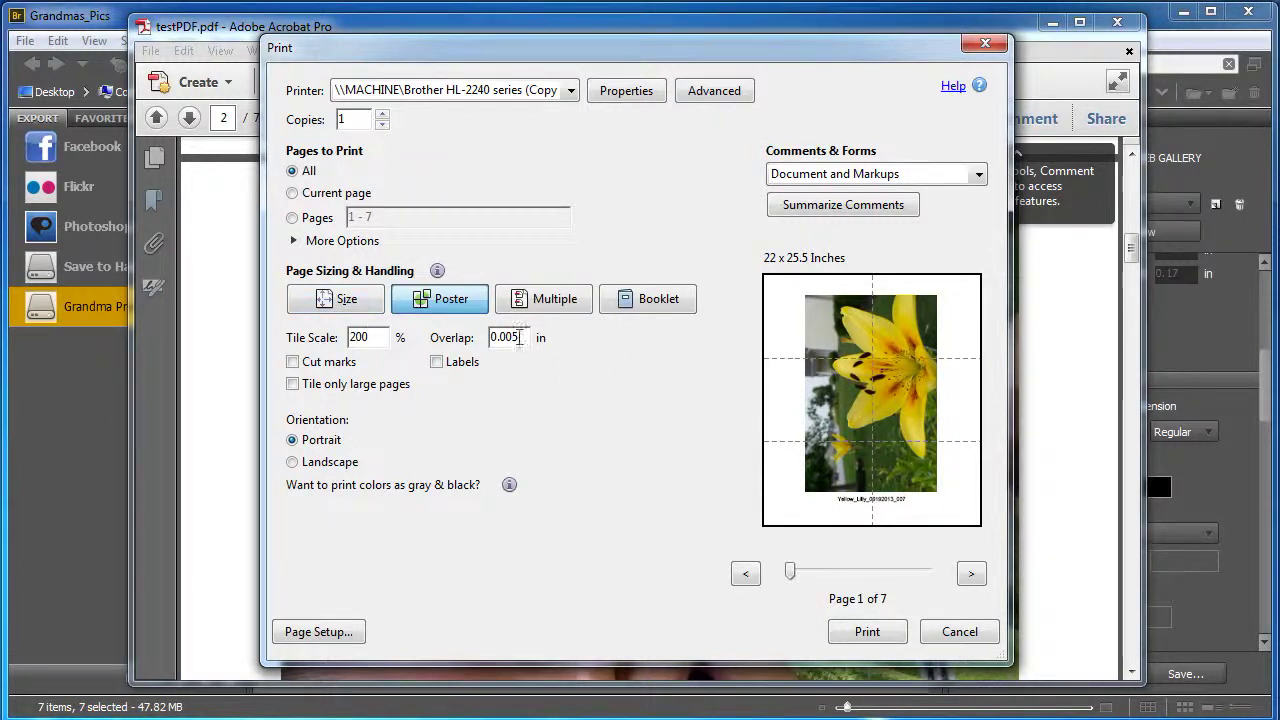
# Set the tile overlap to 0.25 in, preview later pages, and cancel without printing
pyautogui.moveTo(507, 337); pyautogui.dragTo(527, 337)
pyautogui.press('BackSpace')
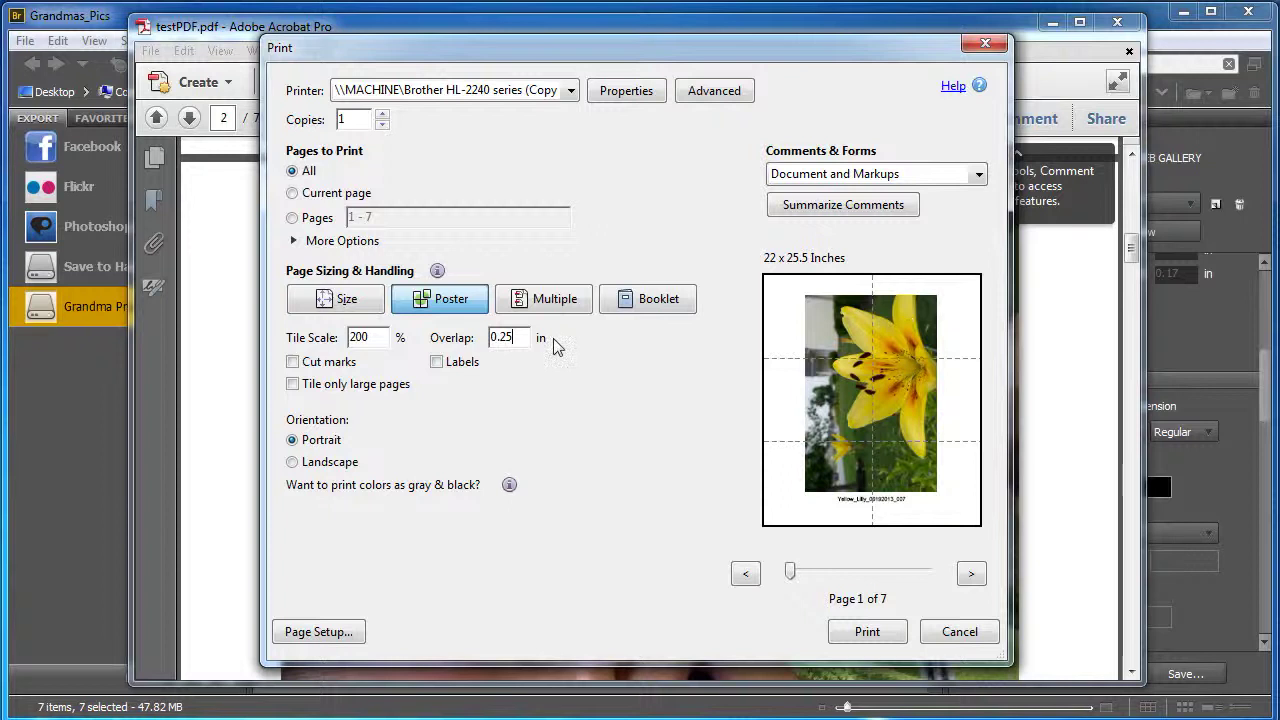
pyautogui.click(382, 338)
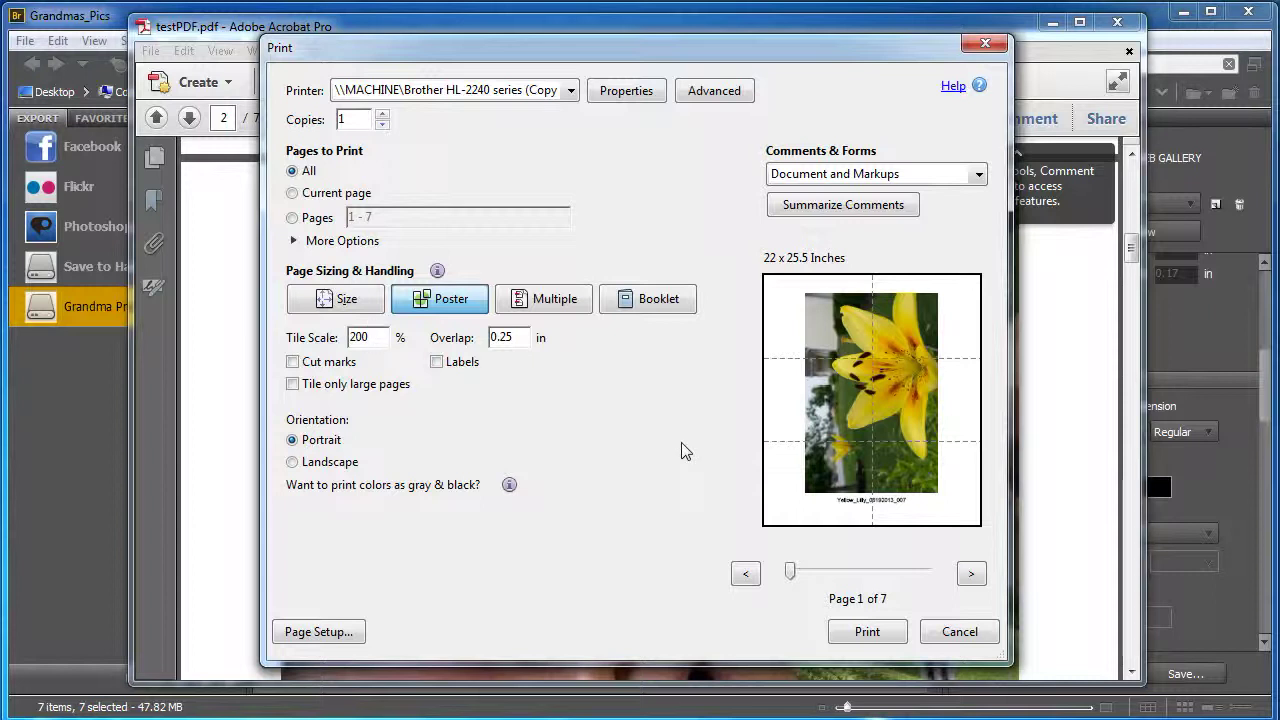
pyautogui.moveTo(793, 576); pyautogui.dragTo(879, 571)
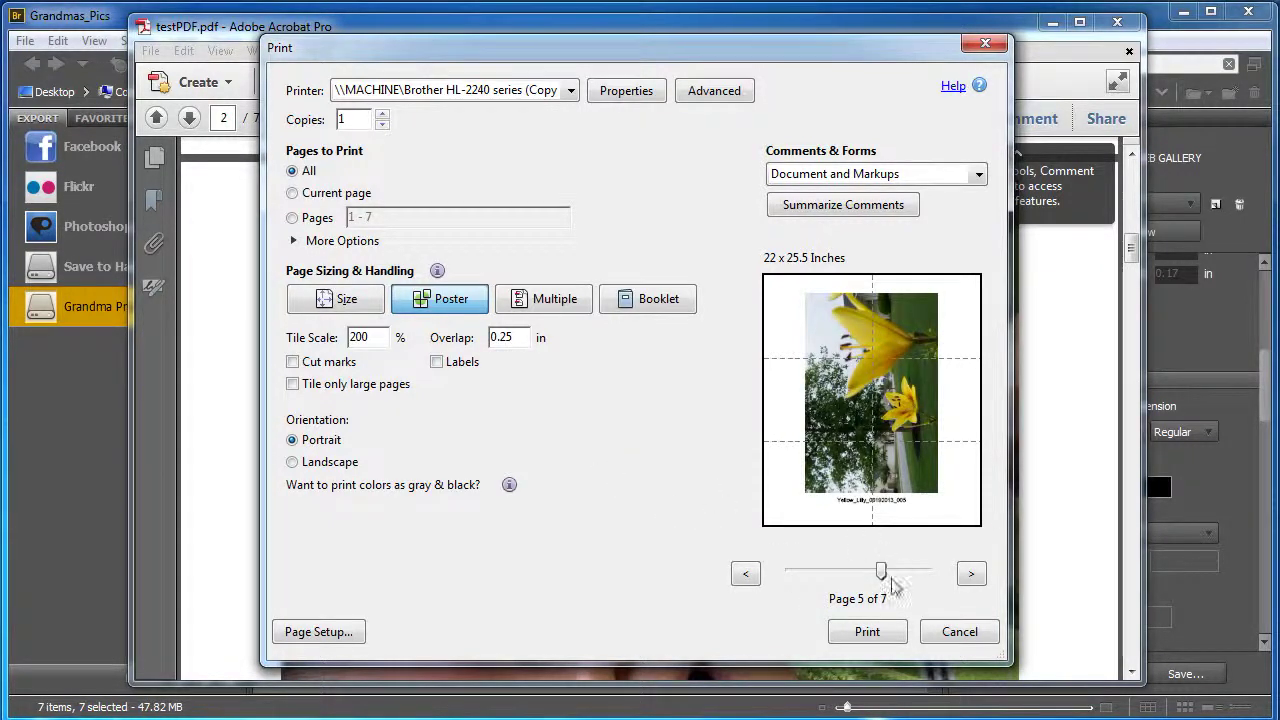
pyautogui.click(935, 636)
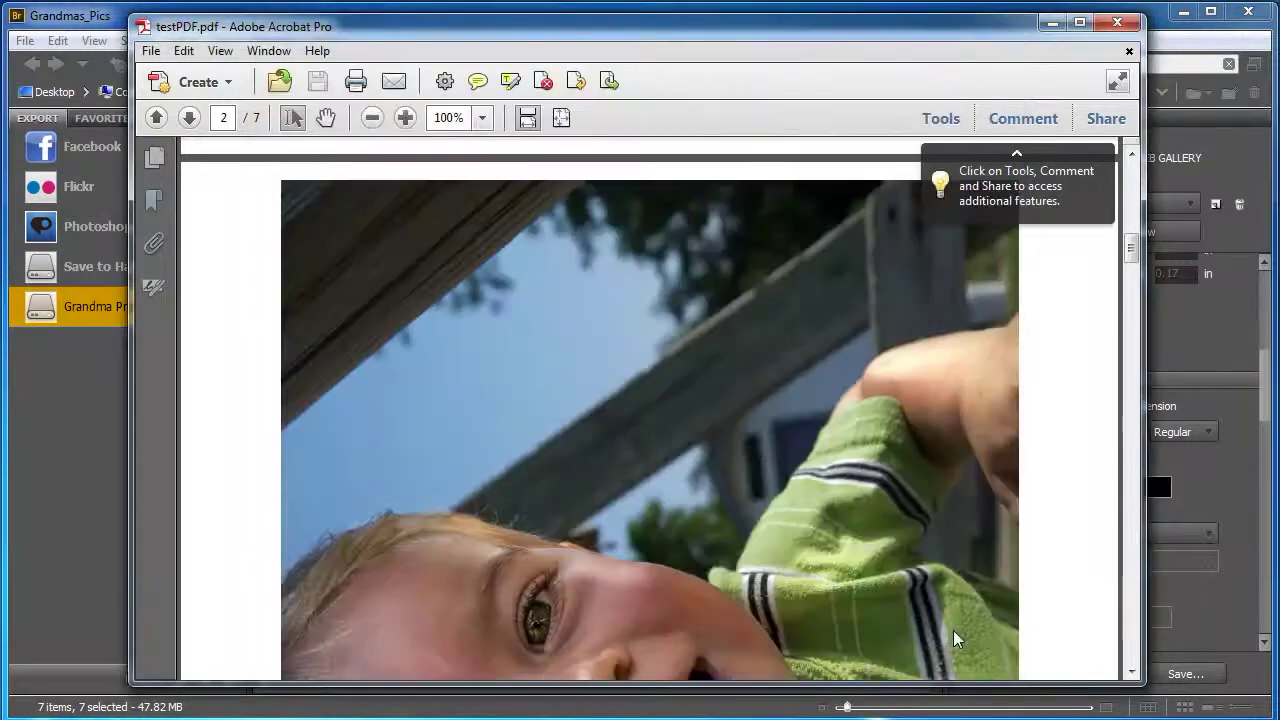
# Close Acrobat and set Bridge's output to a Web Gallery with the Lightroom Flash Gallery template
pyautogui.click(1127, 24)
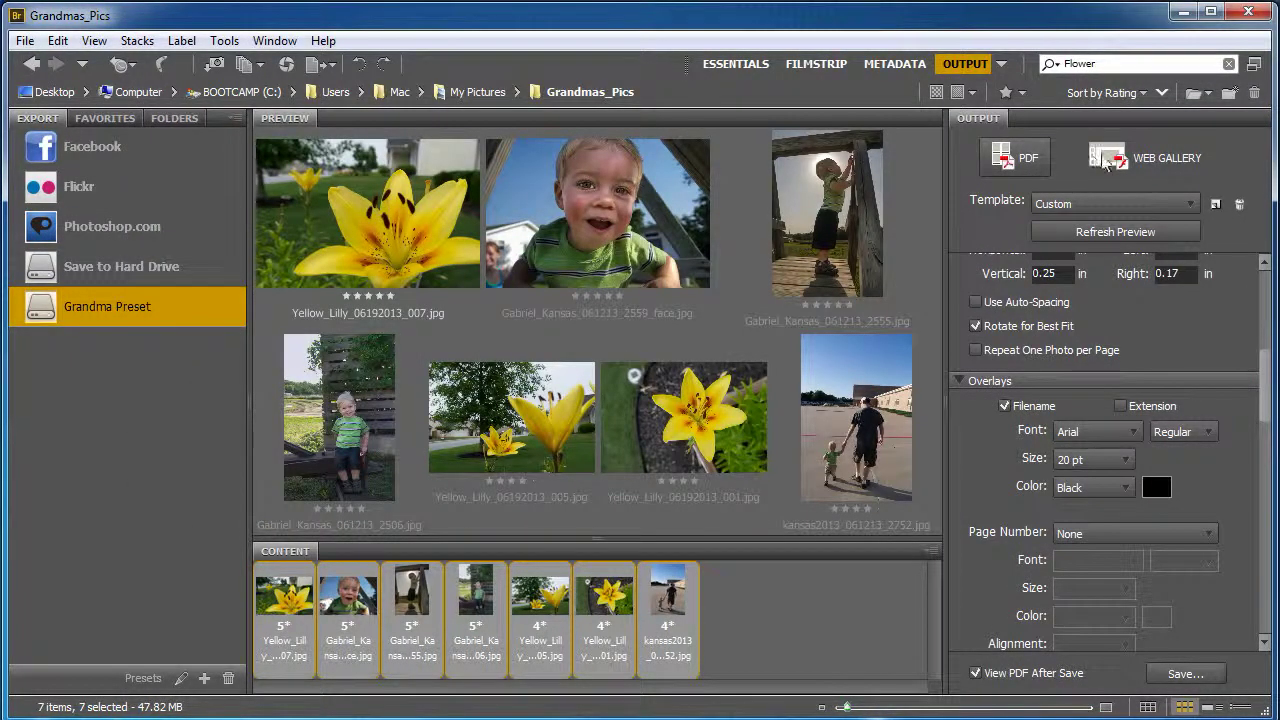
pyautogui.click(1106, 160)
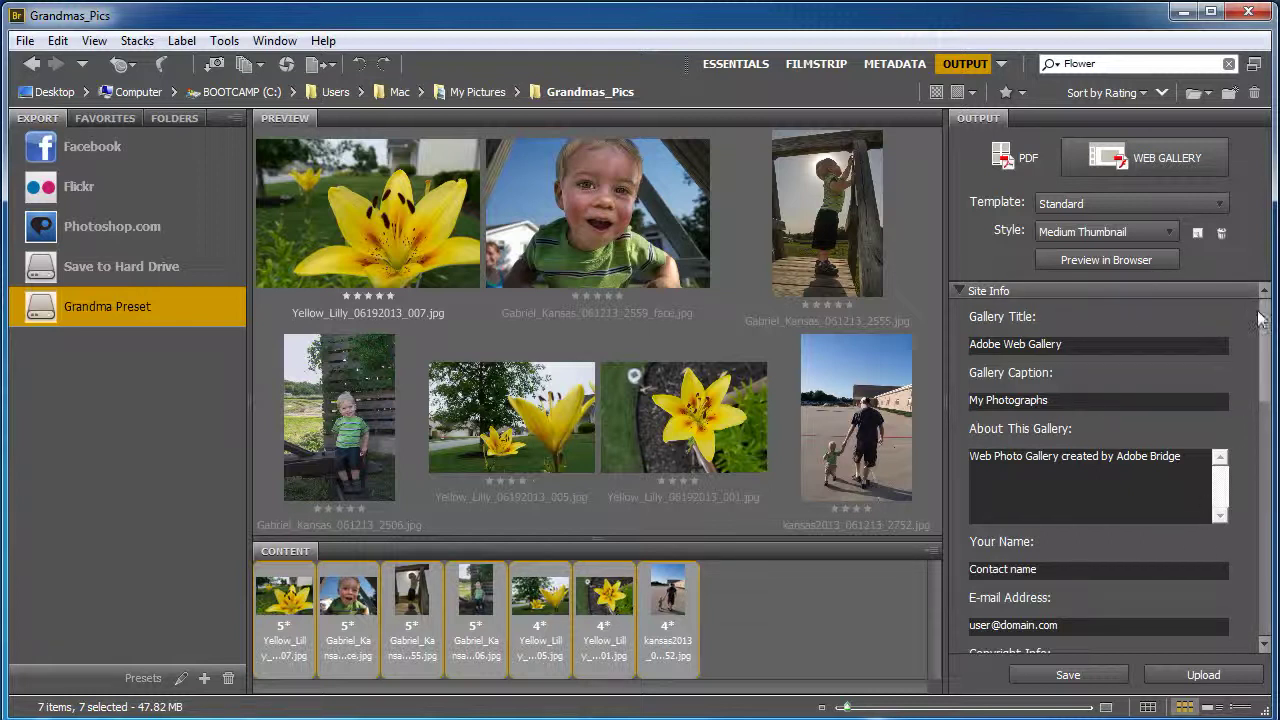
pyautogui.scroll(-4, 1263, 325)
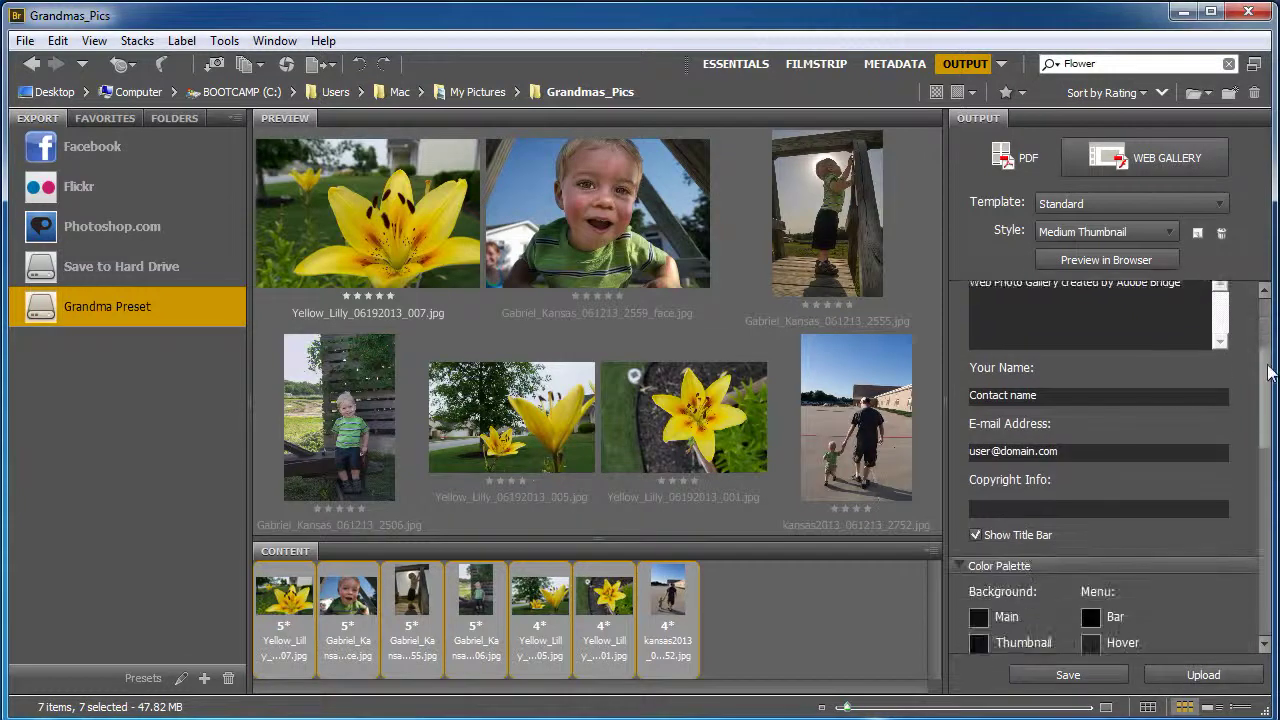
pyautogui.click(1152, 207)
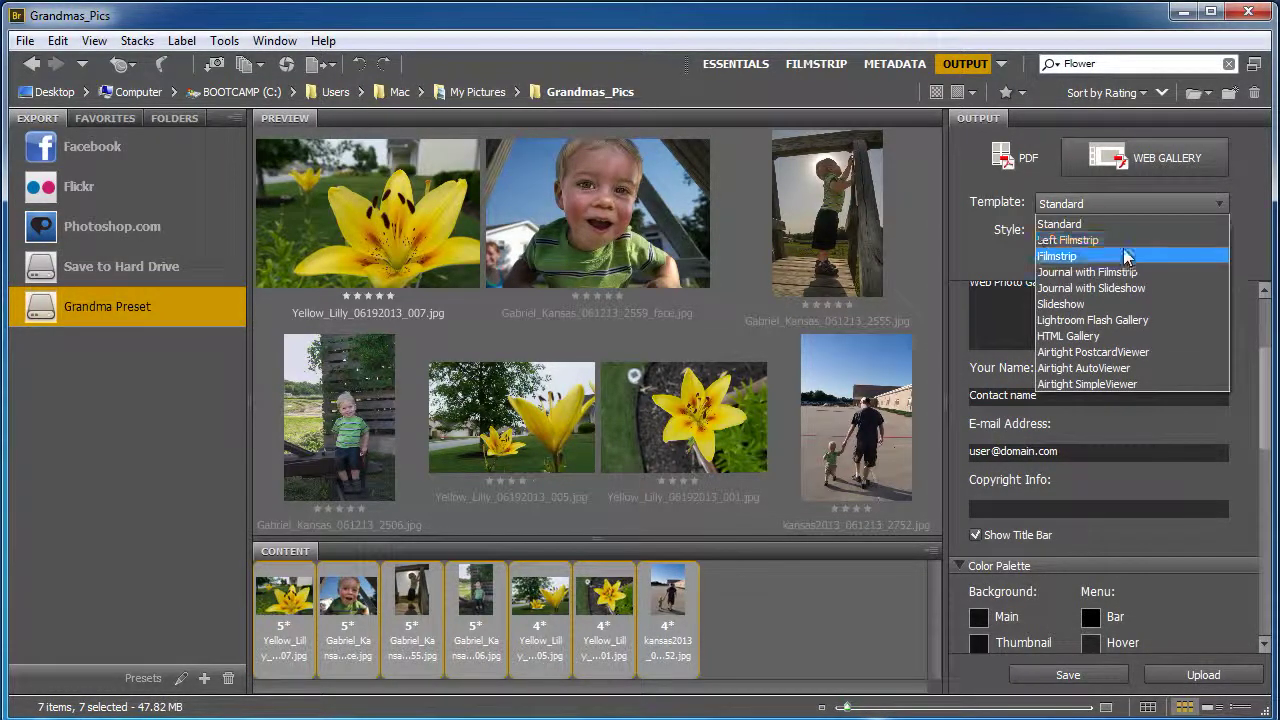
pyautogui.click(1118, 326)
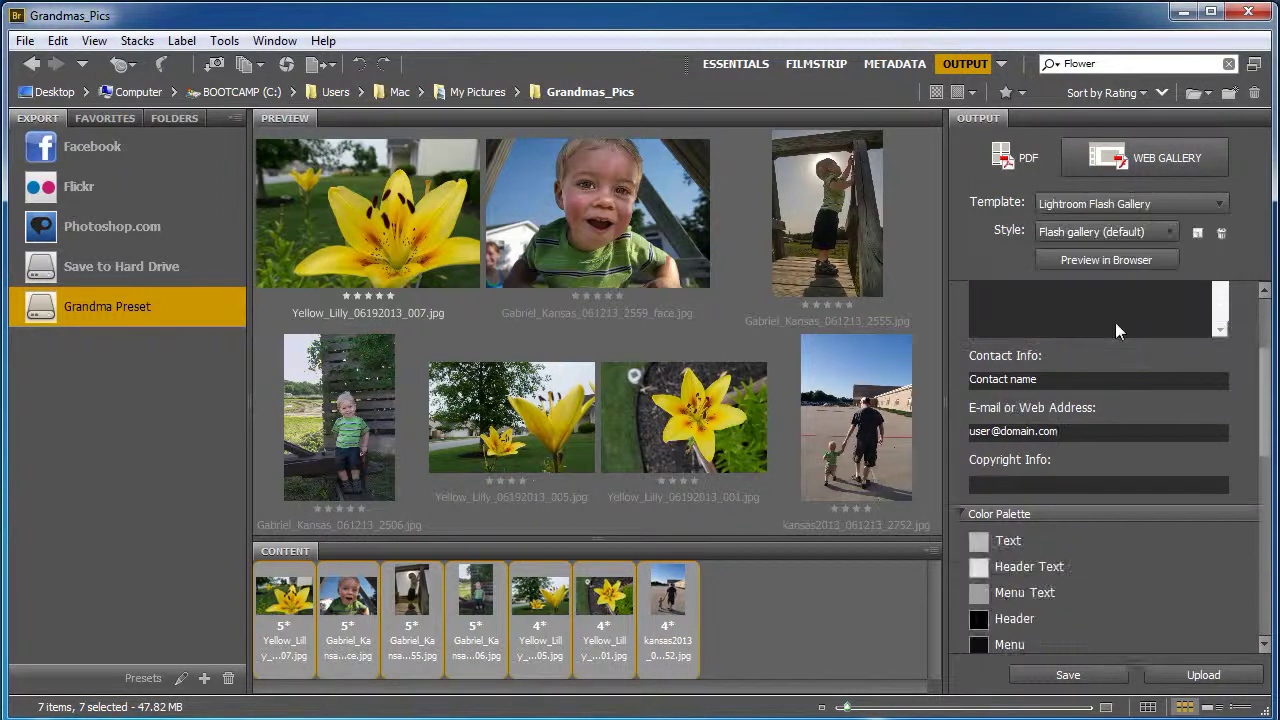
# Try saving the gallery, dismiss the blank save location warning, and scroll to the Create Gallery settings
pyautogui.click(1100, 677)
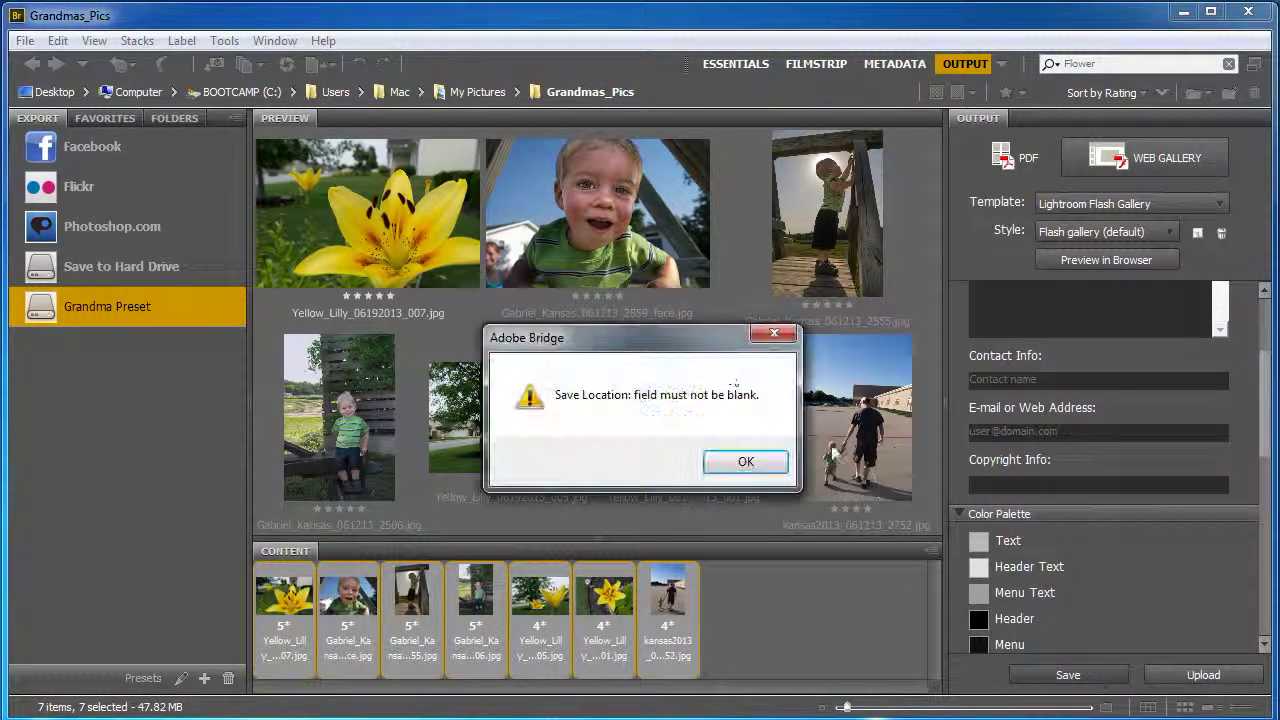
pyautogui.click(745, 461)
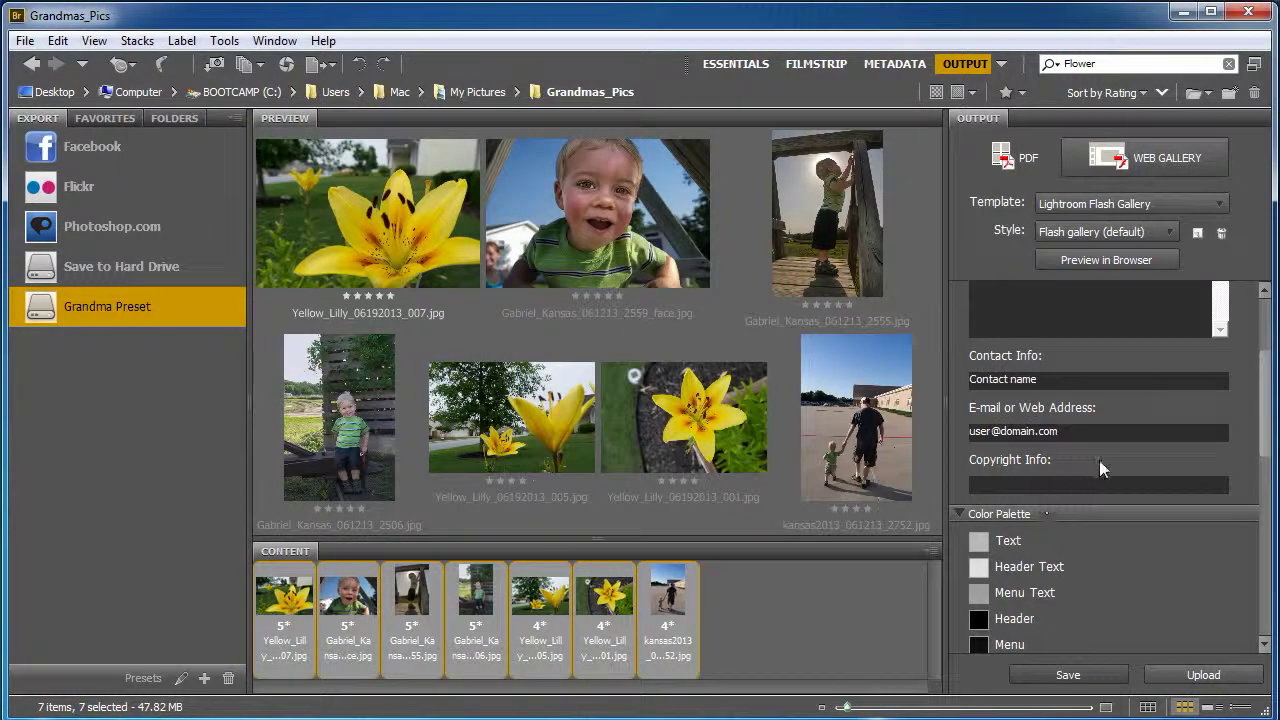
pyautogui.scroll(4, 1262, 370)
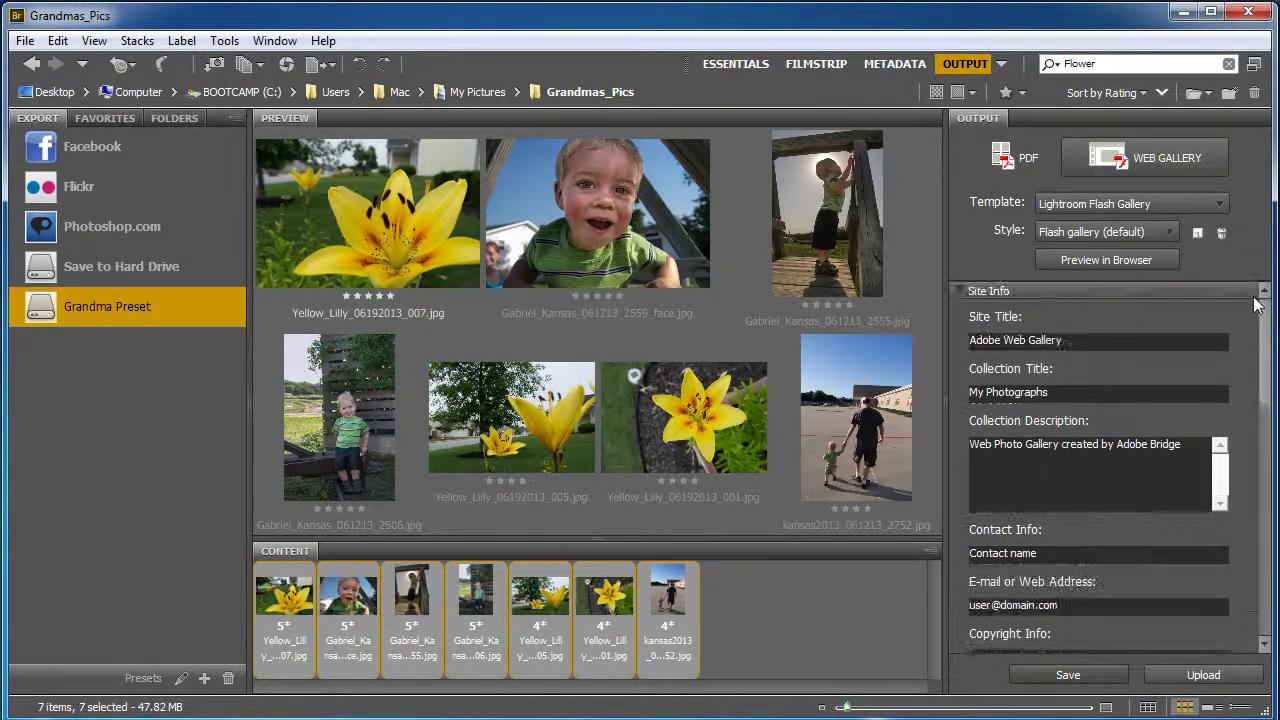
pyautogui.moveTo(1263, 365); pyautogui.dragTo(1273, 580)
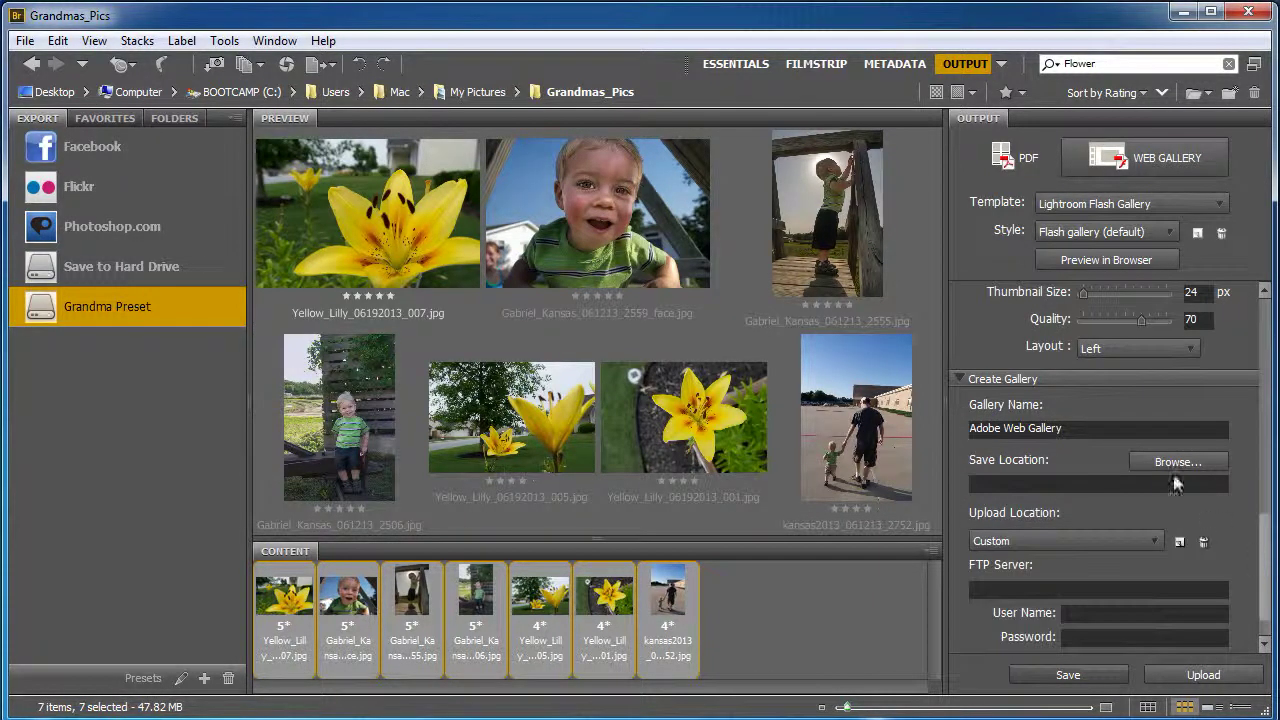
# Try the Pictures library as the web gallery's save location, then start entering the path manually
pyautogui.click(1172, 461)
pyautogui.doubleClick(558, 340)
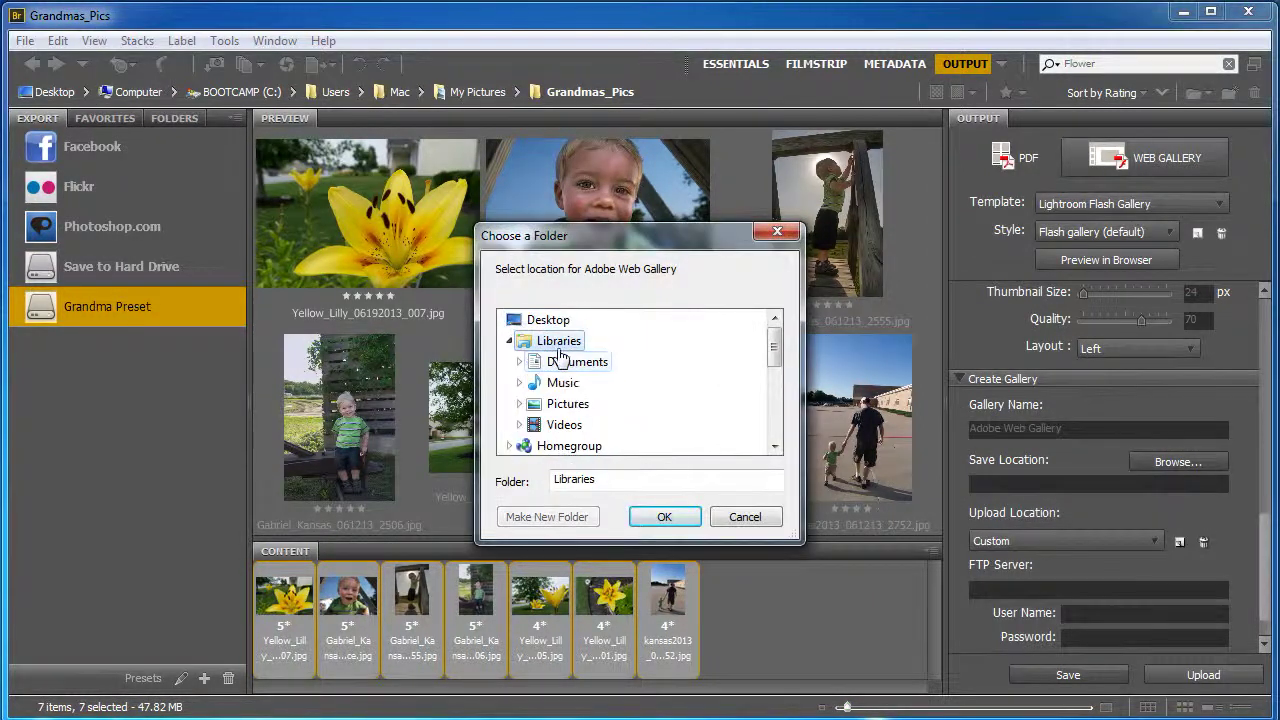
pyautogui.doubleClick(567, 403)
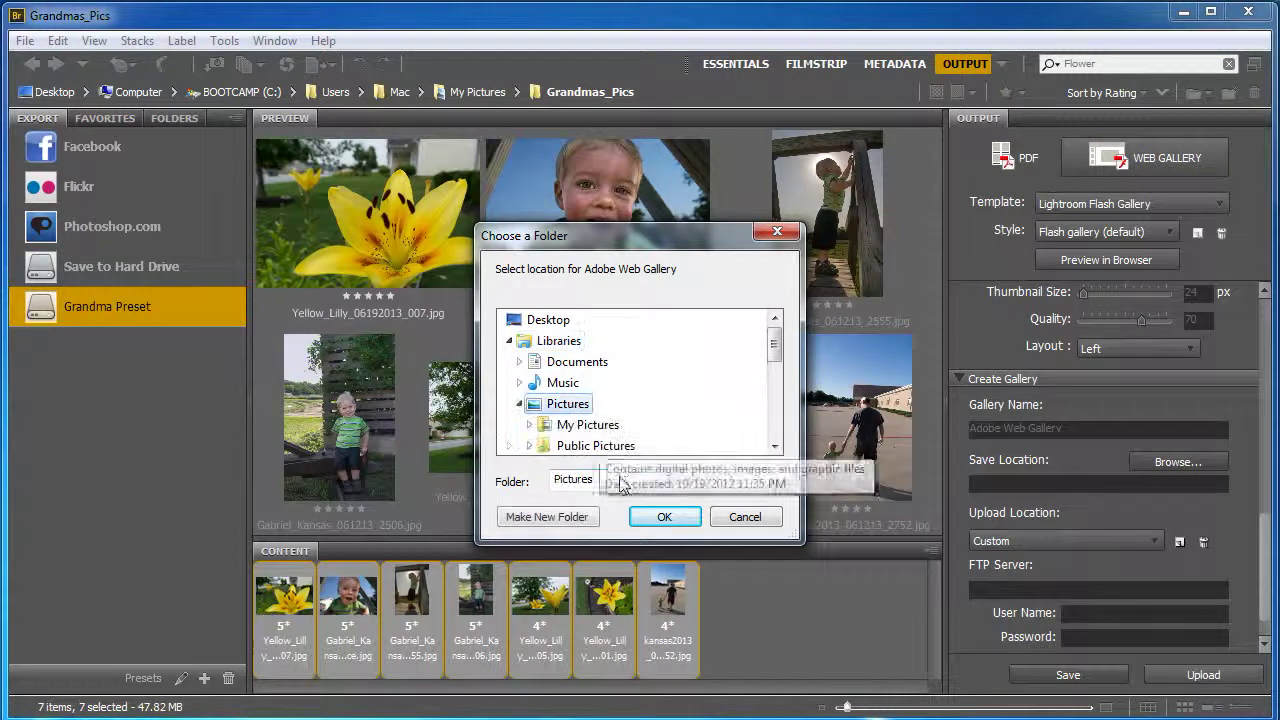
pyautogui.click(662, 516)
pyautogui.click(1123, 487)
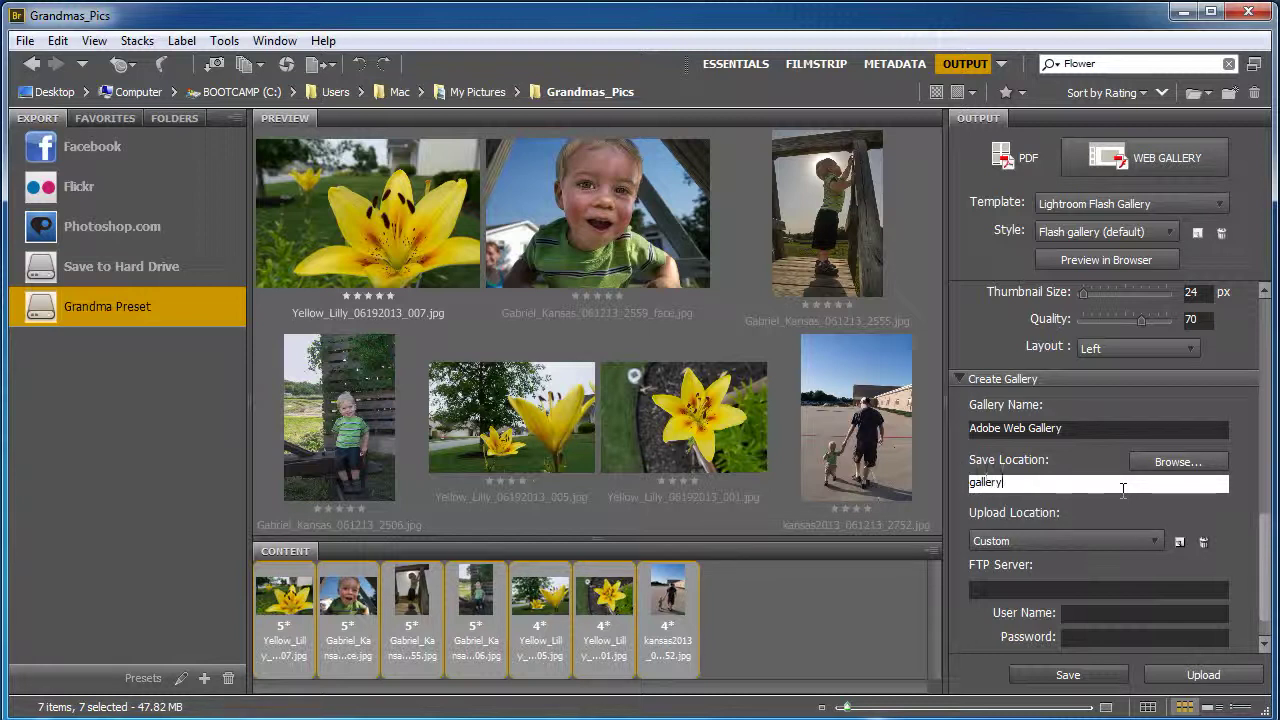
# Make a new 'Gallery' folder under My Pictures and save the web gallery there
pyautogui.click(1160, 463)
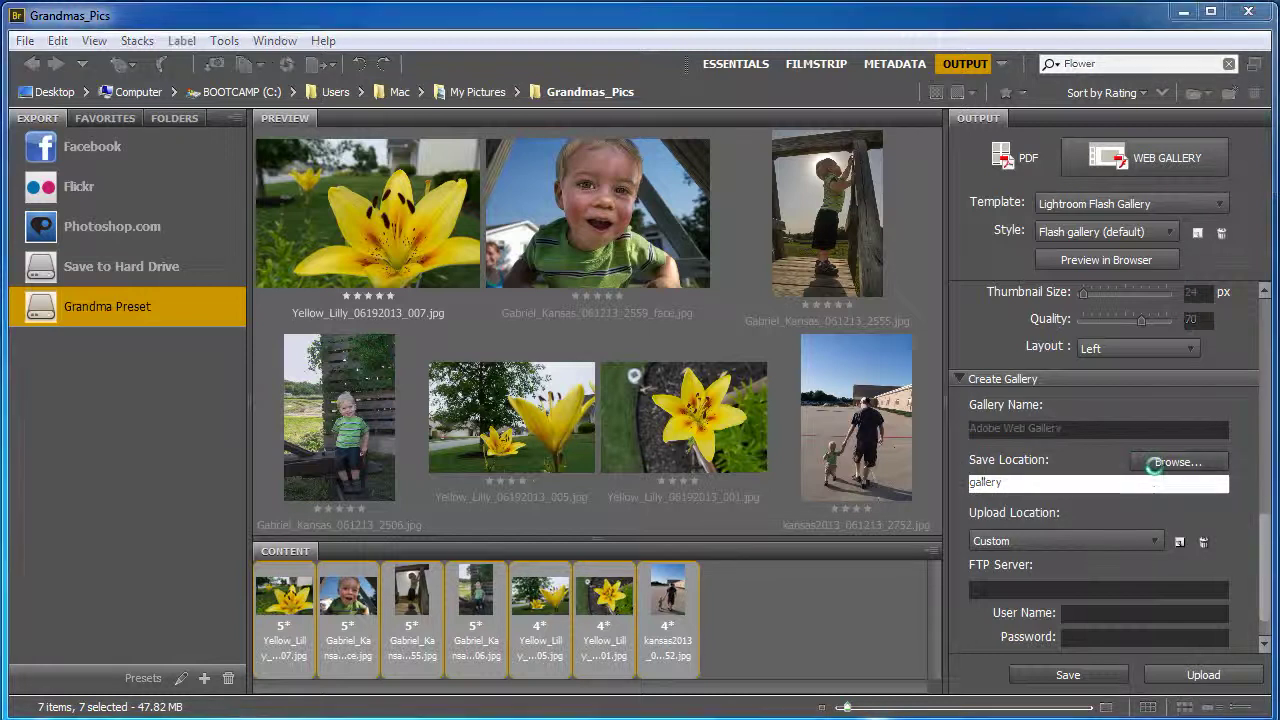
pyautogui.click(578, 343)
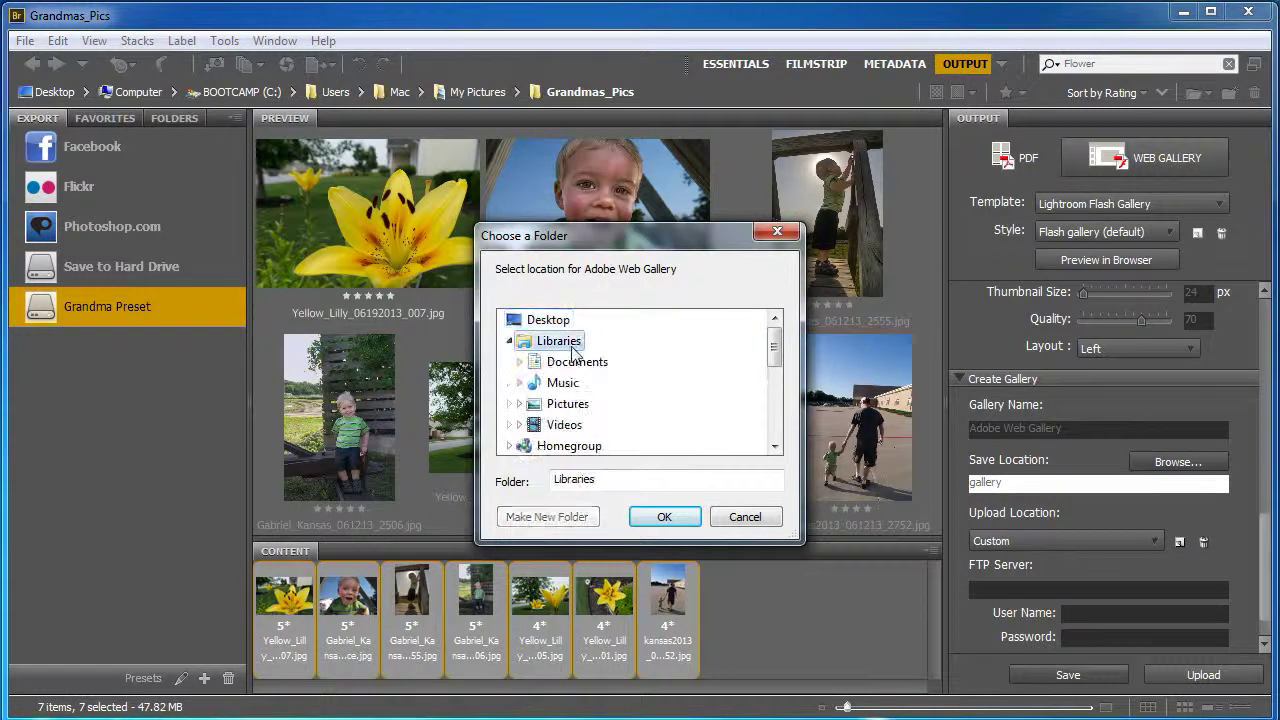
pyautogui.click(567, 403)
pyautogui.click(588, 424)
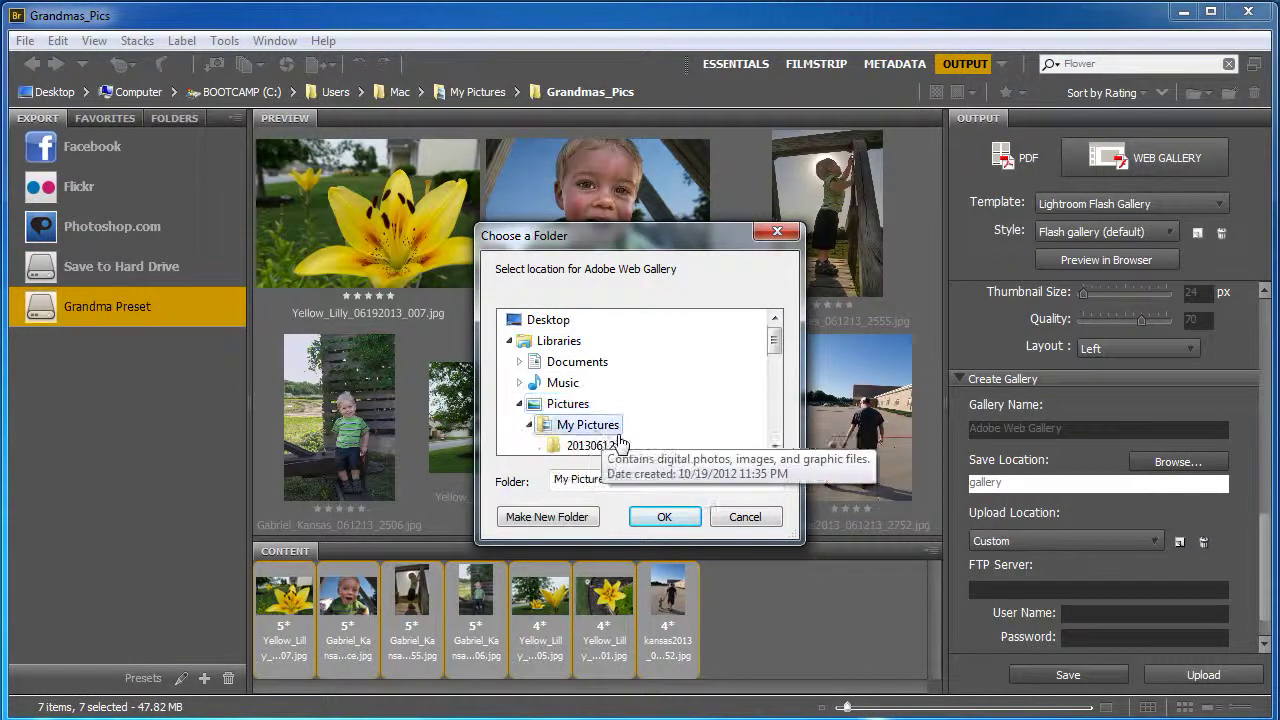
pyautogui.click(552, 517)
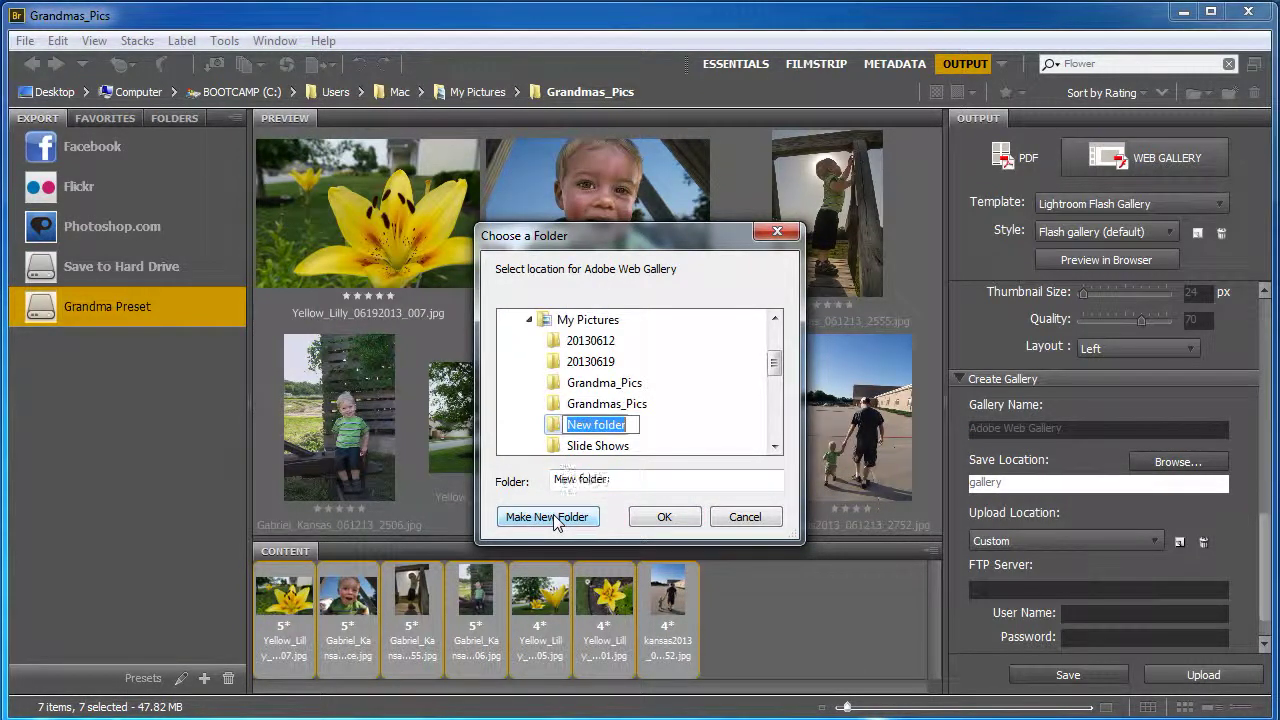
pyautogui.write('Gallery')
pyautogui.press('Return')
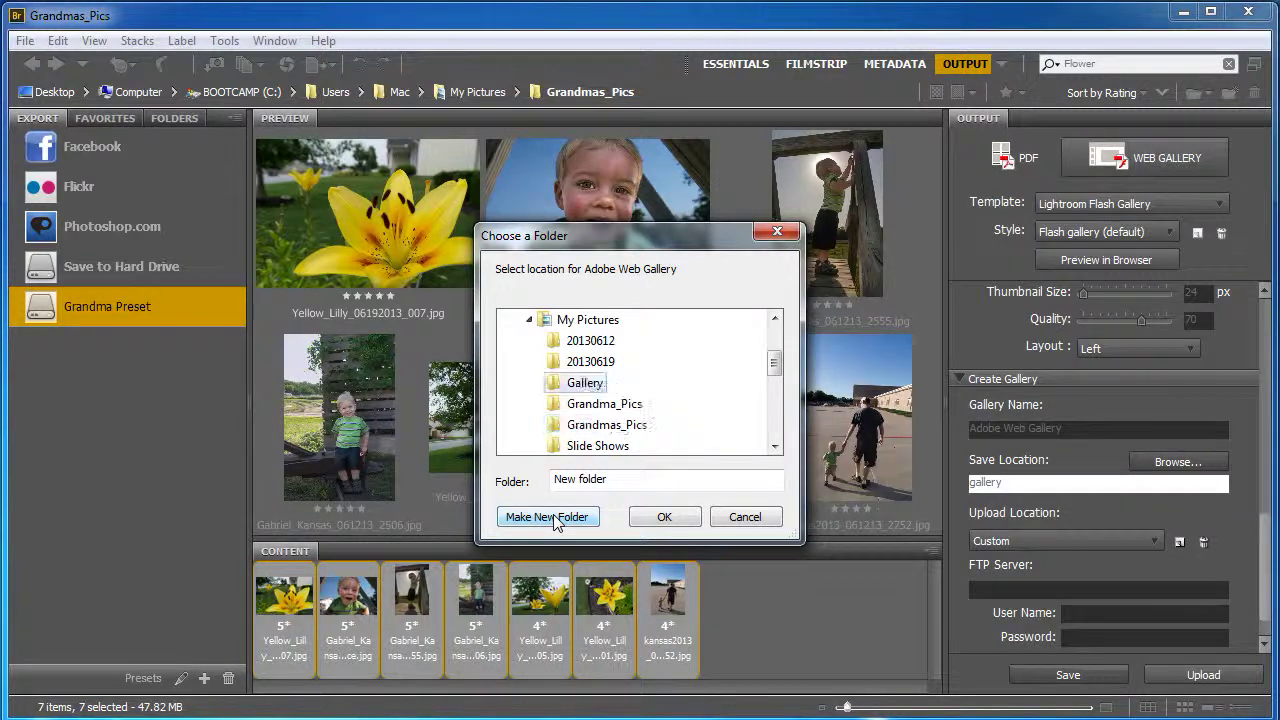
pyautogui.click(662, 519)
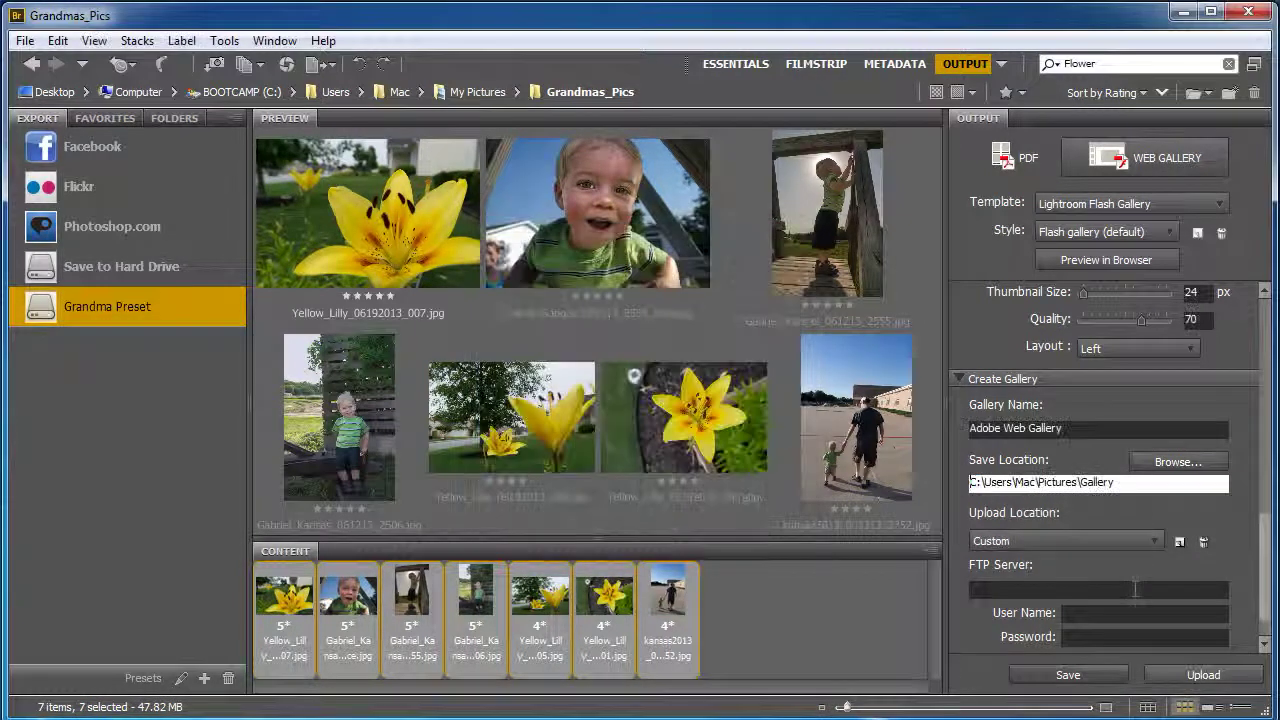
pyautogui.click(1068, 675)
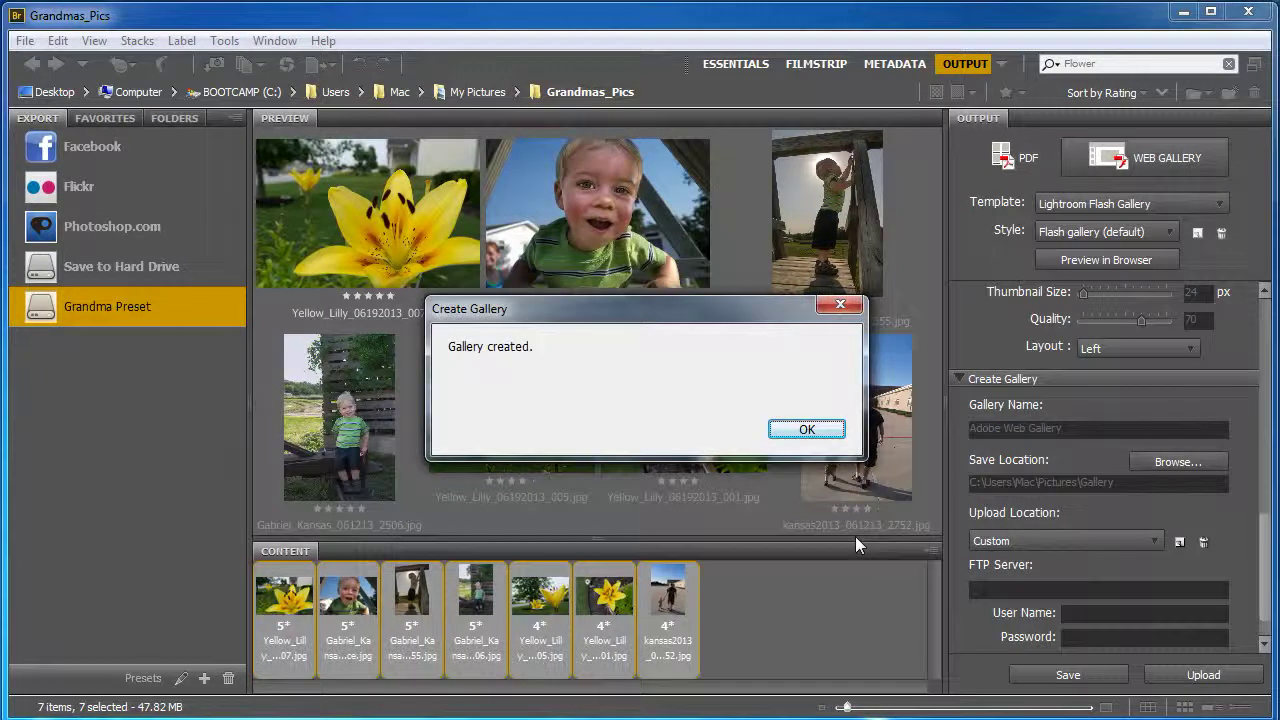
# Dismiss the 'Gallery created' message and open Pictures > Gallery > Adobe Web Gallery in Explorer
pyautogui.click(806, 429)
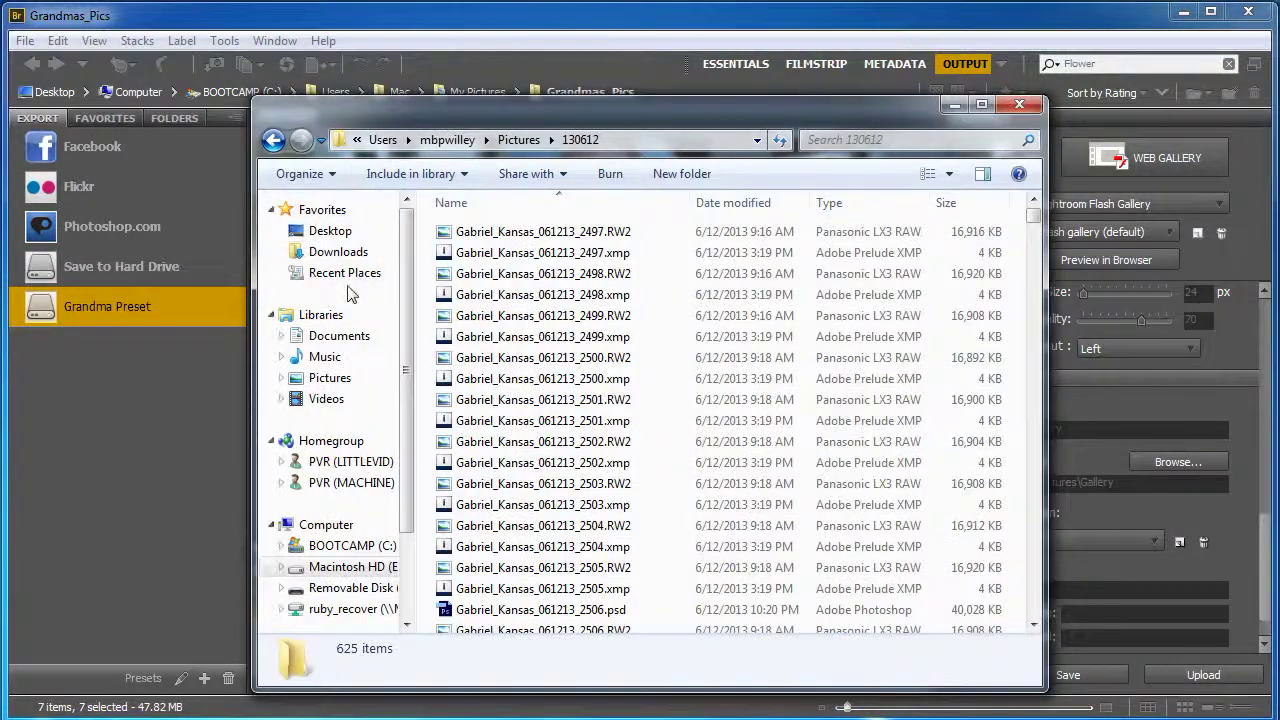
pyautogui.click(330, 377)
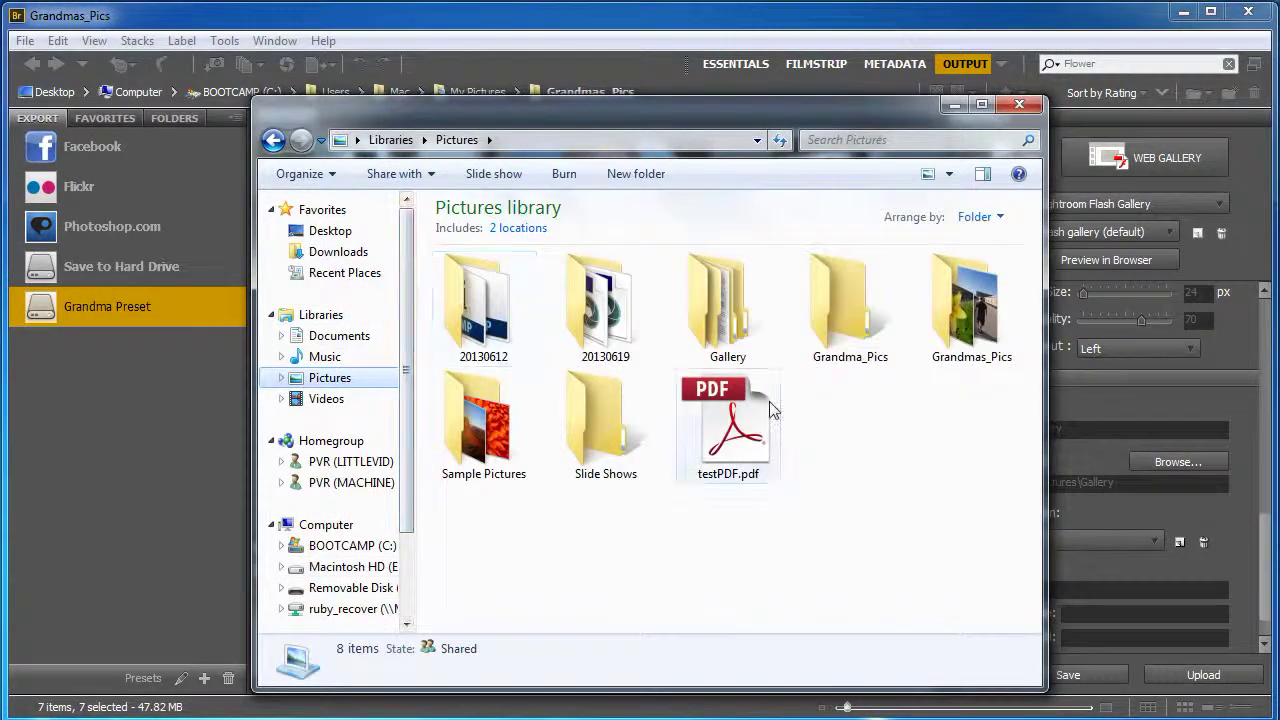
pyautogui.doubleClick(693, 327)
pyautogui.doubleClick(493, 322)
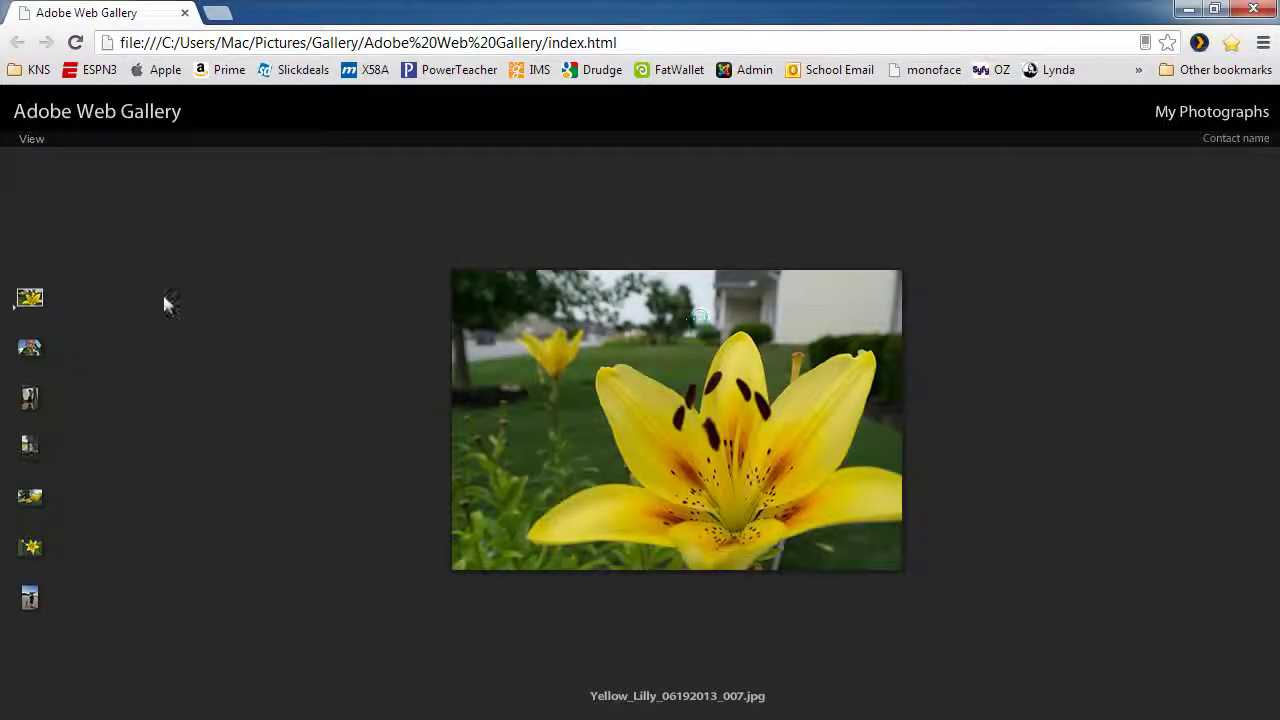
# Restore Chrome, toggle the thumbnail strip off and on, view the fourth and fifth photos, then close Chrome
pyautogui.click(1217, 10)
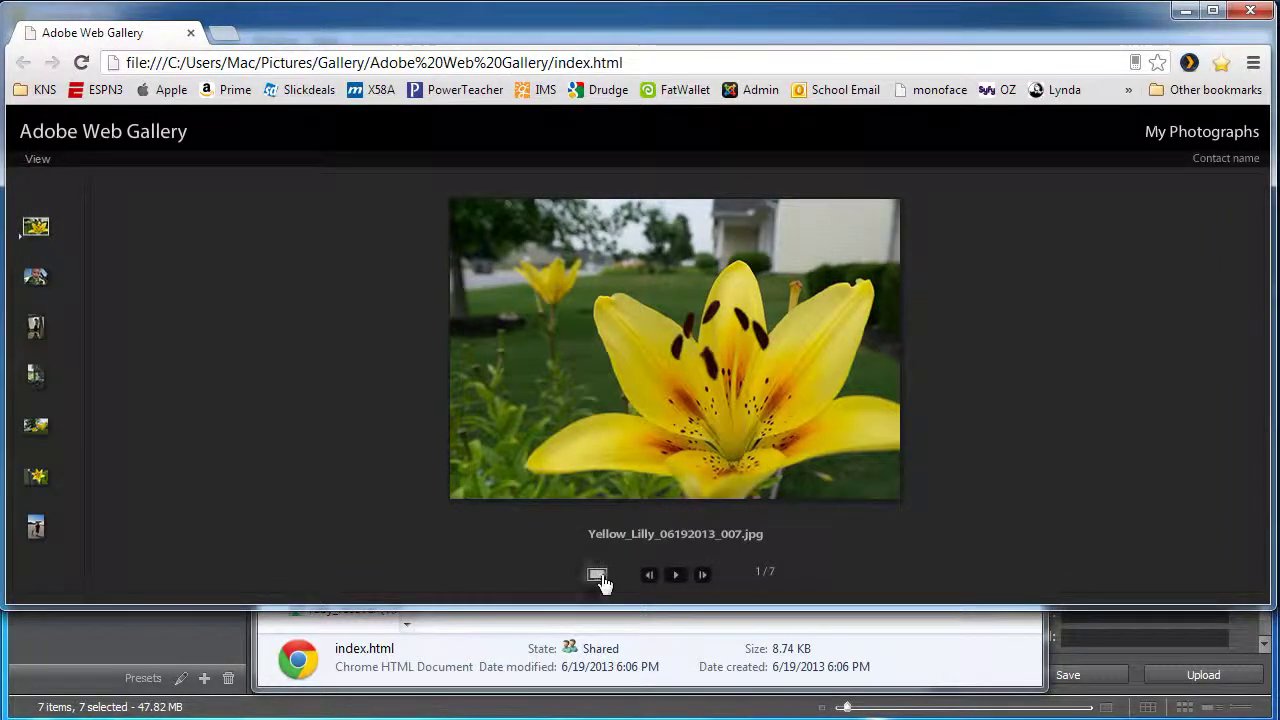
pyautogui.click(598, 576)
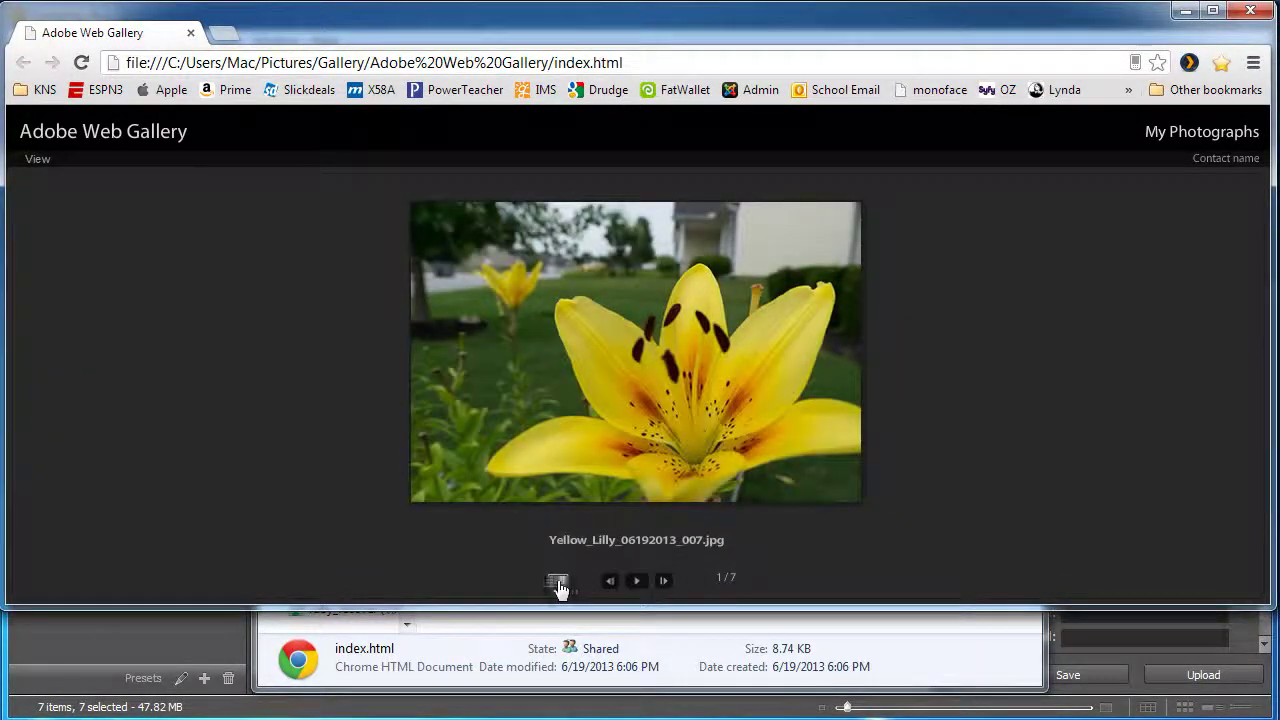
pyautogui.click(557, 580)
pyautogui.click(38, 378)
pyautogui.click(35, 430)
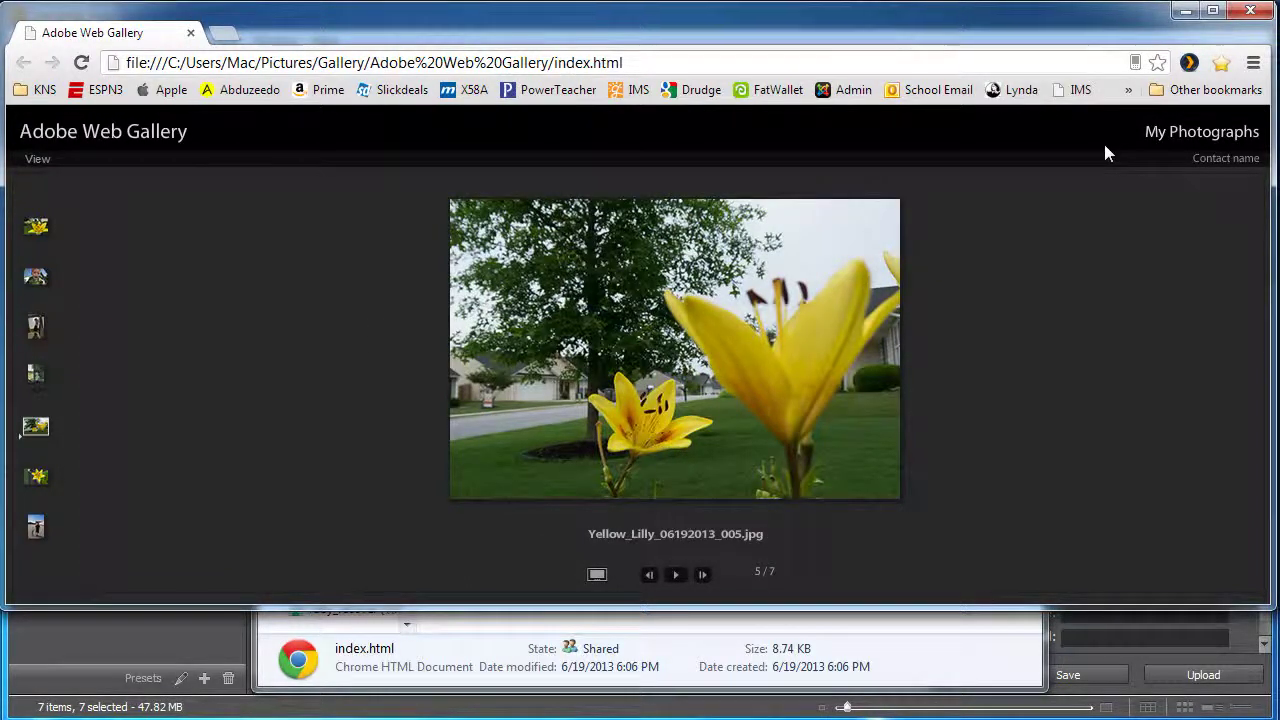
pyautogui.click(1250, 12)
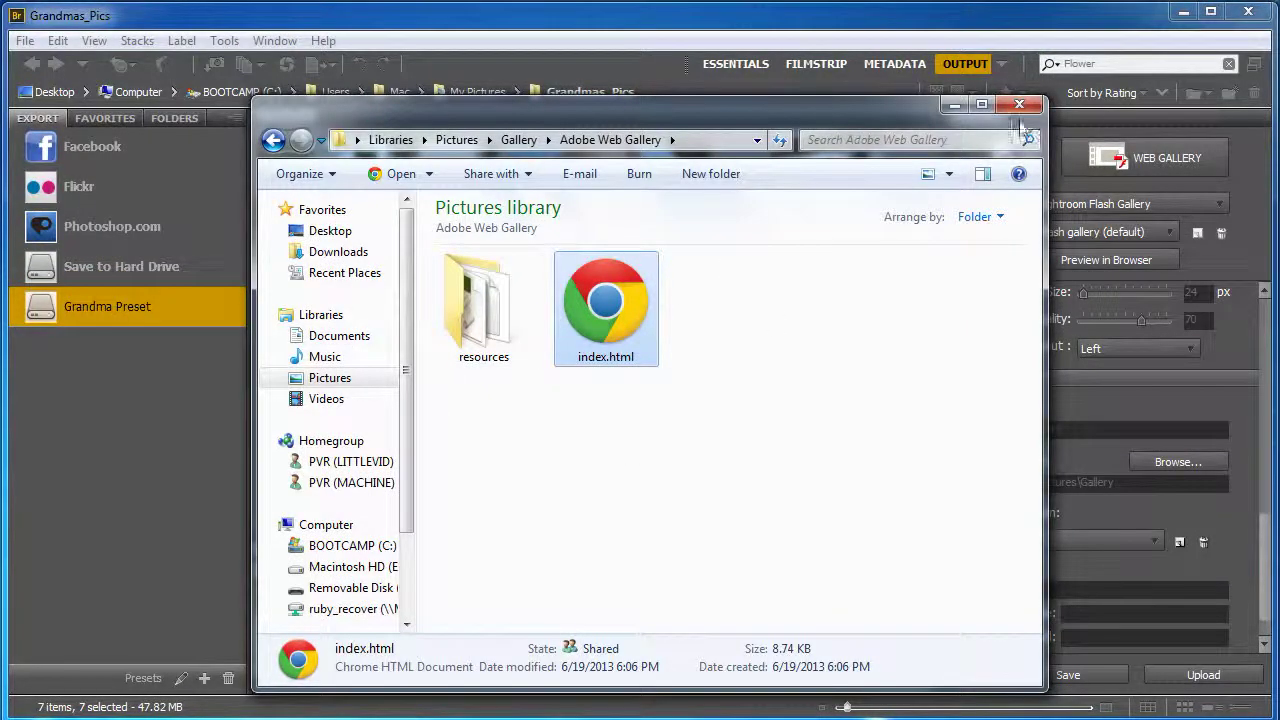
# Close the Explorer window showing the Adobe Web Gallery folder to return to Bridge
pyautogui.click(1019, 104)
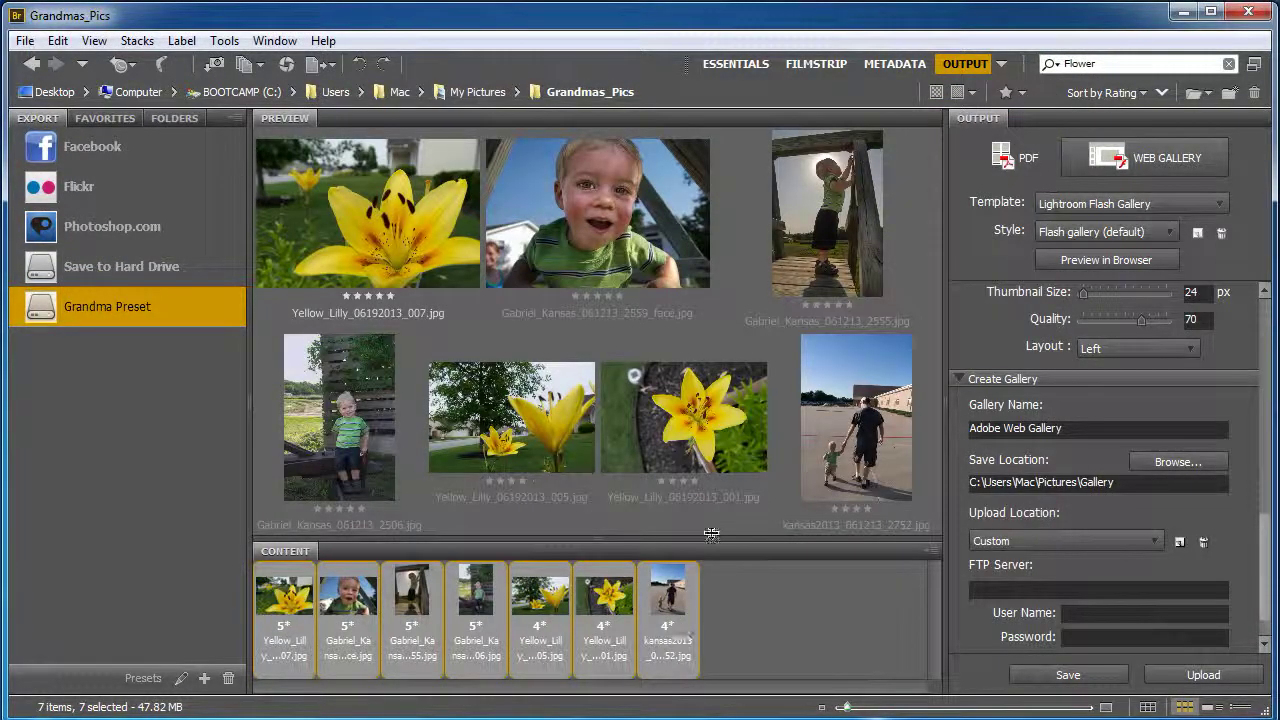